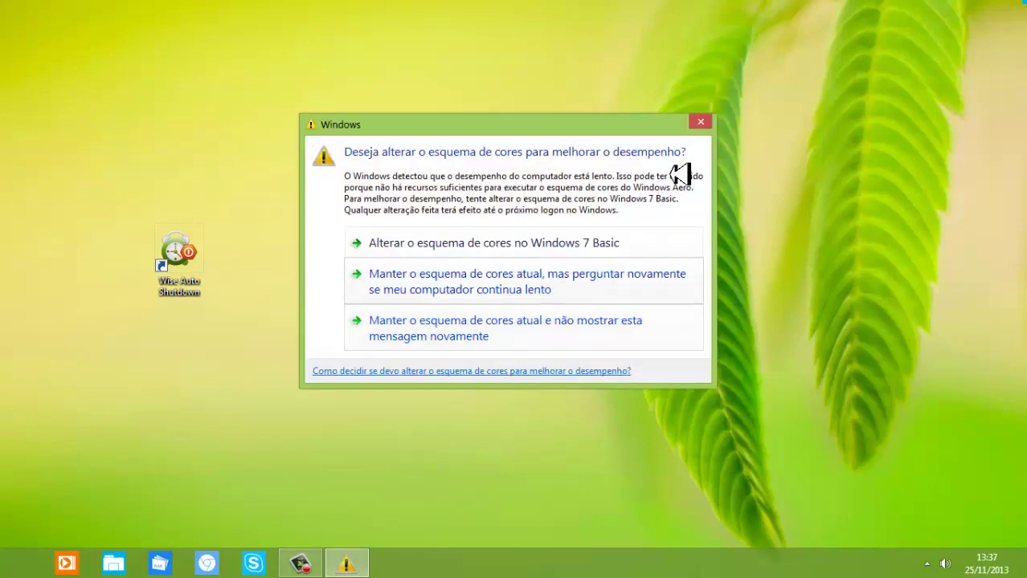
Dismiss the Windows prompt about changing the colour scheme without choosing a scheme option.
{"action": "left_click", "coordinate": [702, 125]}
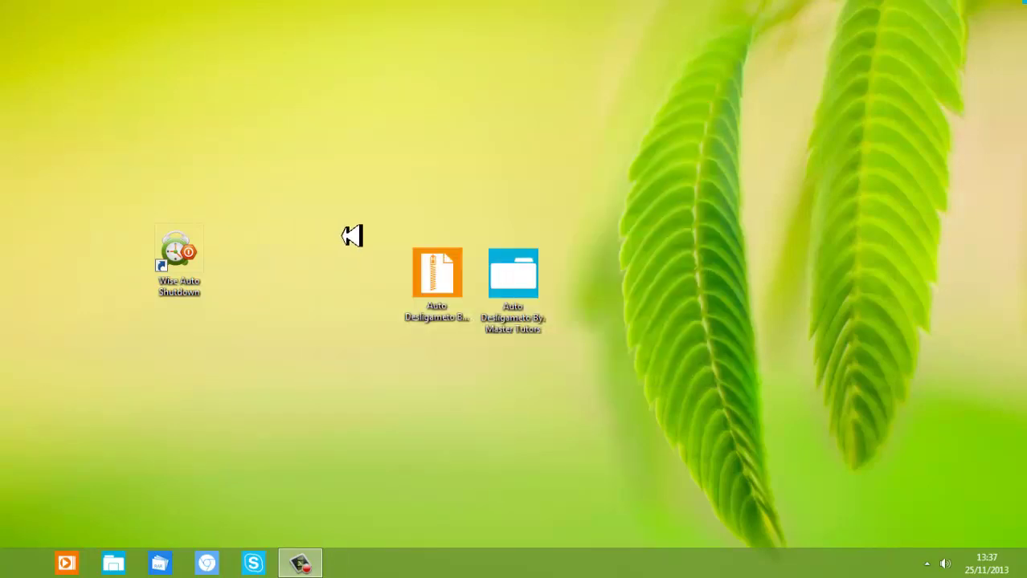
{"action": "left_click", "coordinate": [351, 230]}
{"action": "left_click_drag", "start_coordinate": [437, 291], "coordinate": [476, 333]}
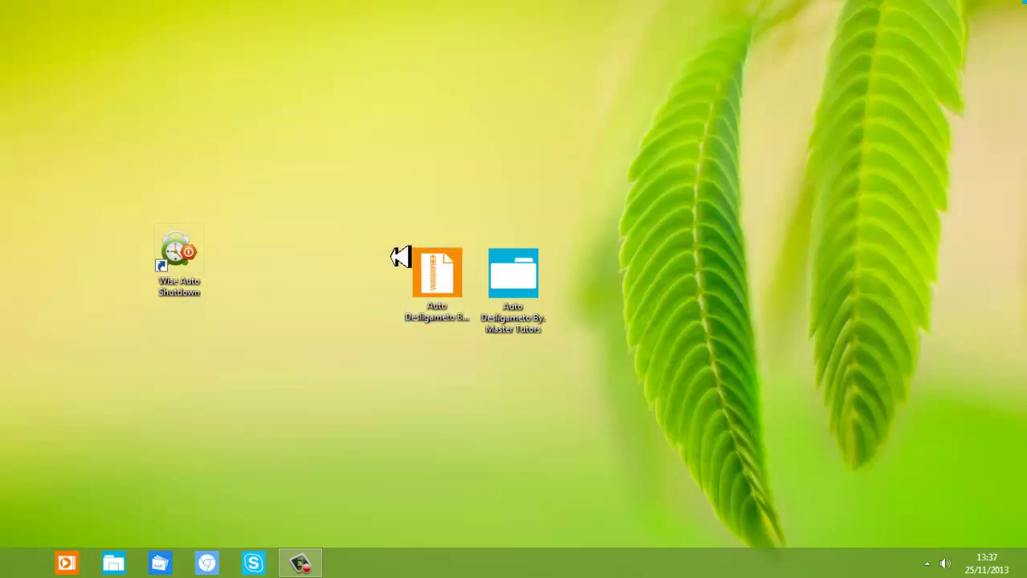
Examine the extraction options for the Auto Desligameto By. Master Tutors archive on the desktop.
{"action": "left_click_drag", "start_coordinate": [390, 241], "coordinate": [489, 326]}
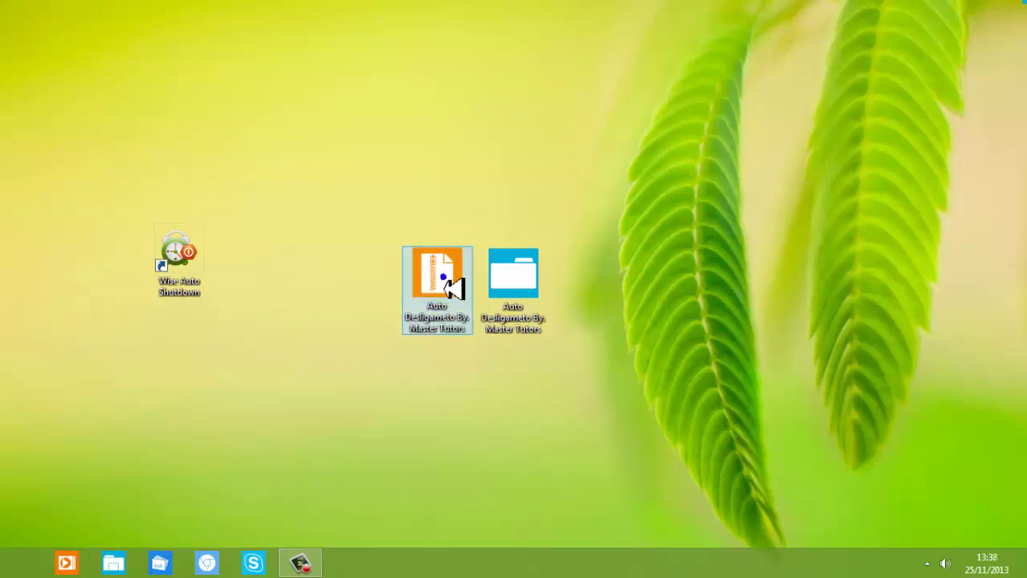
{"action": "right_click", "coordinate": [442, 276]}
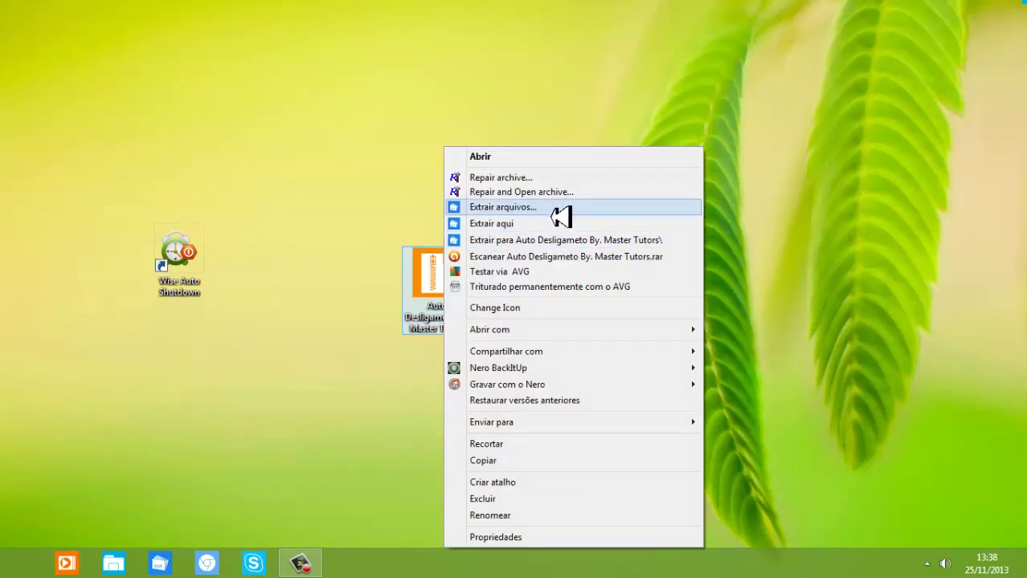
{"action": "left_click", "coordinate": [738, 227]}
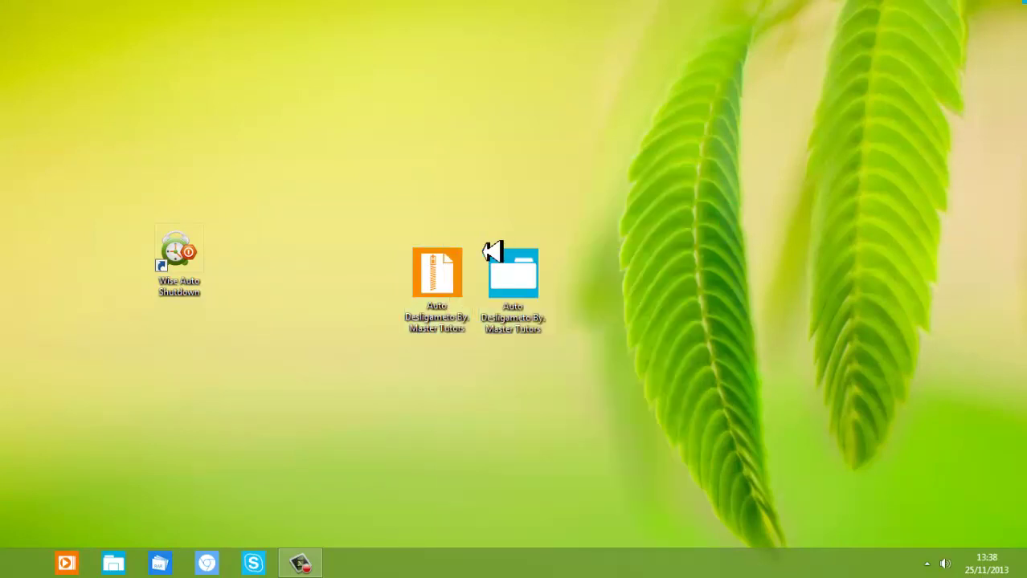
Open the Auto Desligameto By. Master Tutors folder and view the contents of its Team Dark Offline subfolder.
{"action": "left_click_drag", "start_coordinate": [479, 247], "coordinate": [565, 343]}
{"action": "left_click", "coordinate": [534, 282]}
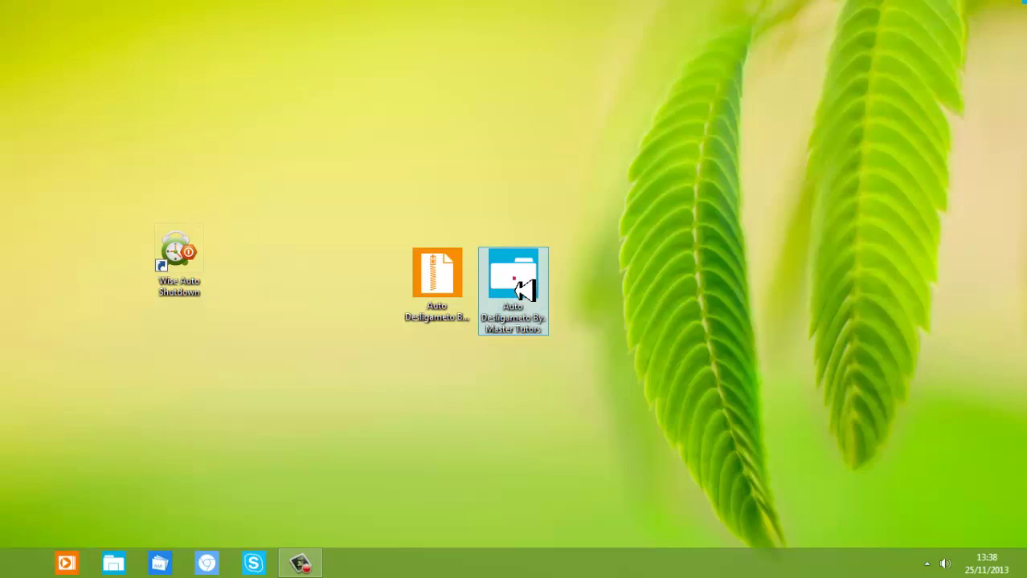
{"action": "double_click", "coordinate": [523, 288]}
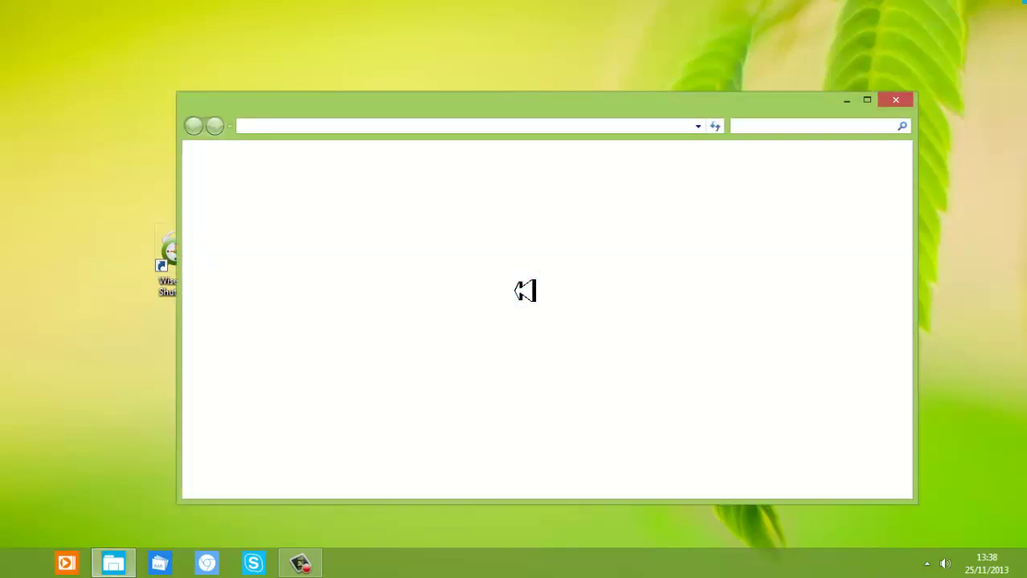
{"action": "left_click_drag", "start_coordinate": [487, 286], "coordinate": [420, 197]}
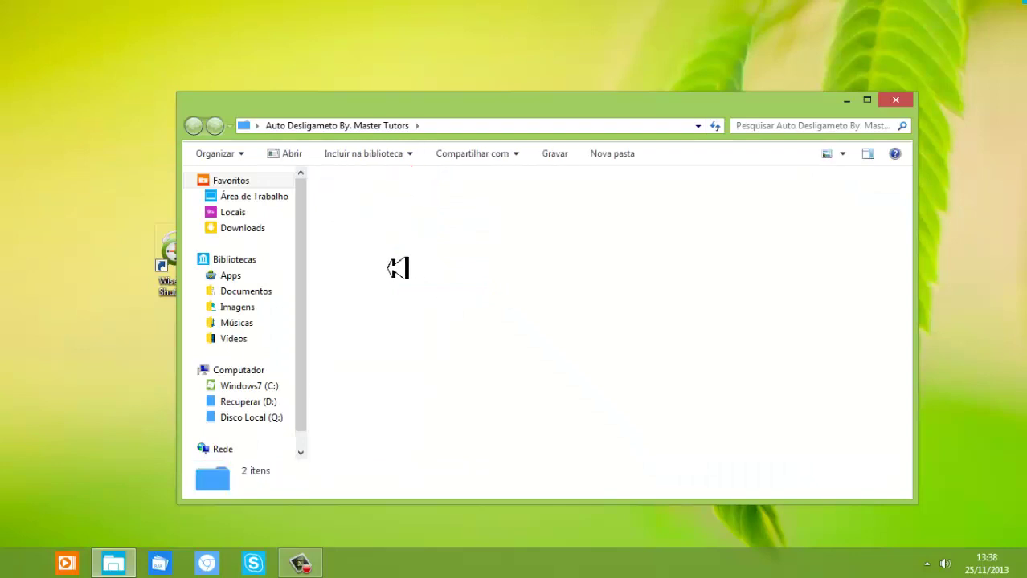
{"action": "left_click_drag", "start_coordinate": [355, 350], "coordinate": [661, 238]}
{"action": "left_click", "coordinate": [483, 360]}
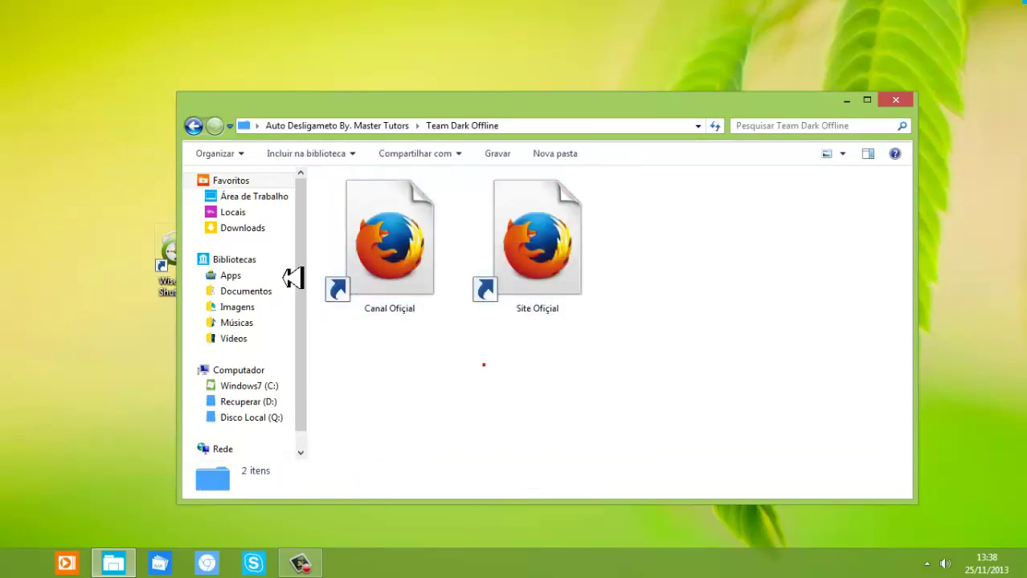
{"action": "left_click", "coordinate": [195, 126]}
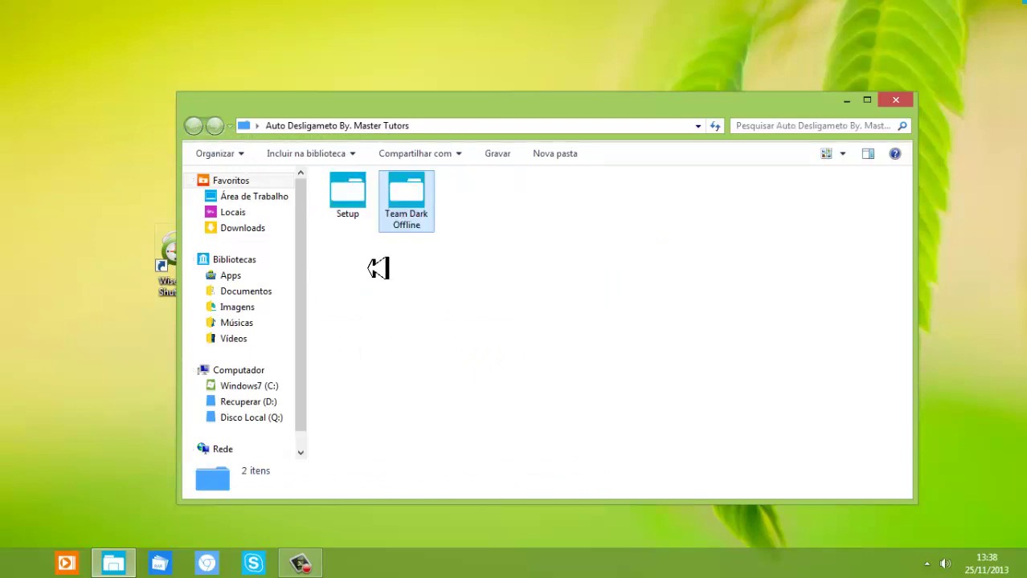
Locate the WASSetup installer in the Setup subfolder, then close the folder window.
{"action": "double_click", "coordinate": [353, 201]}
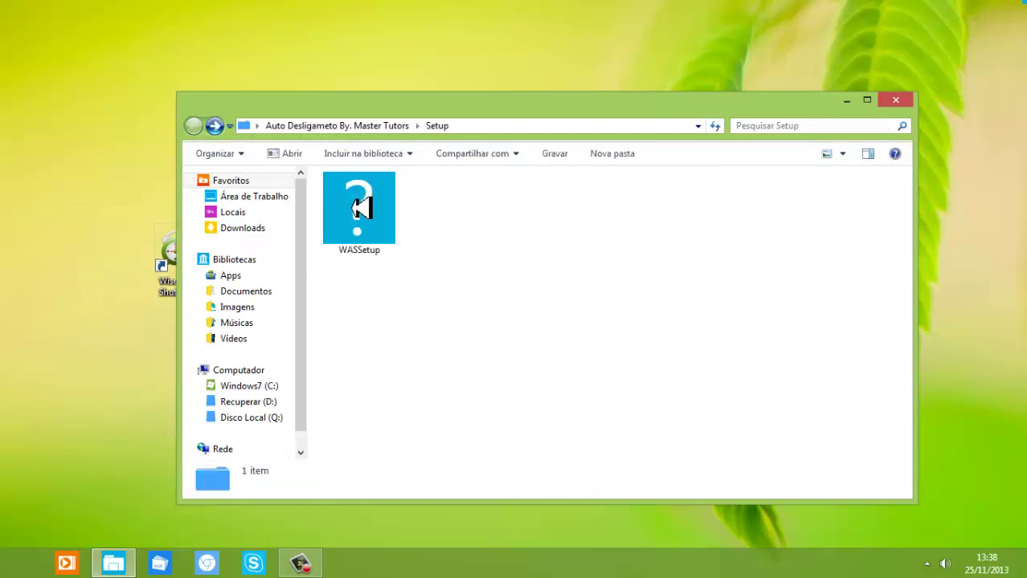
{"action": "left_click", "coordinate": [367, 230]}
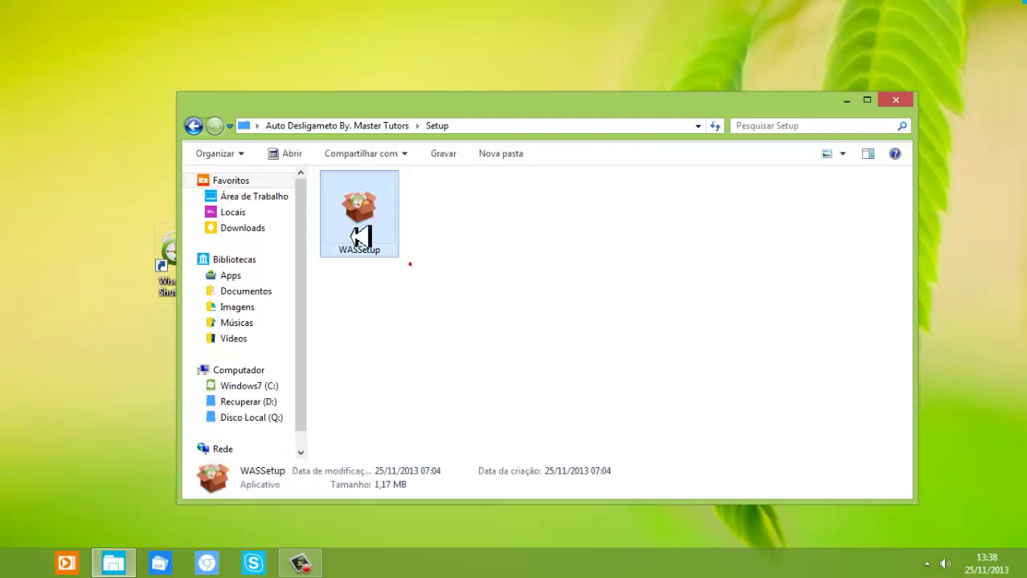
{"action": "left_click_drag", "start_coordinate": [367, 230], "coordinate": [389, 215]}
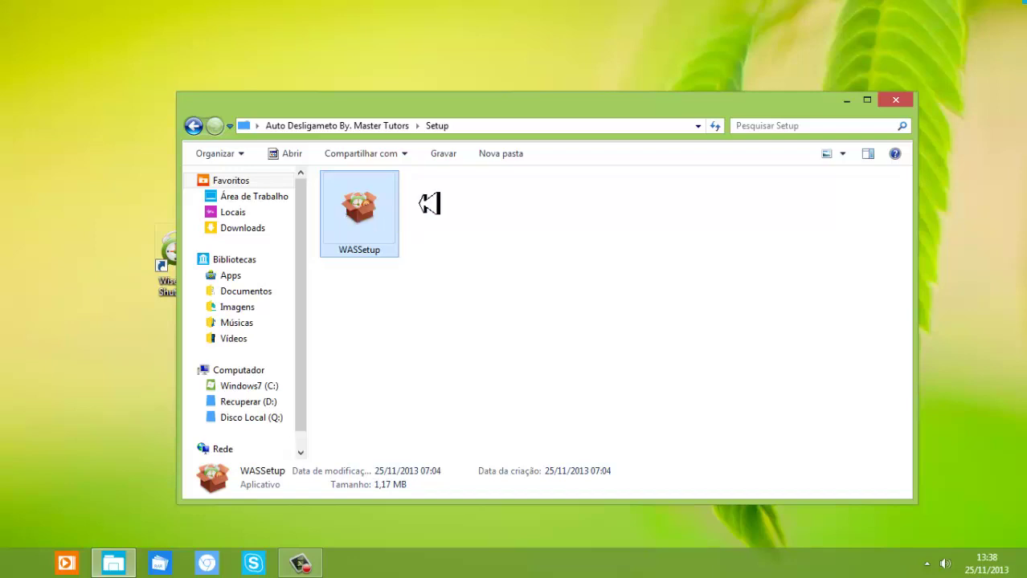
{"action": "left_click", "coordinate": [907, 107]}
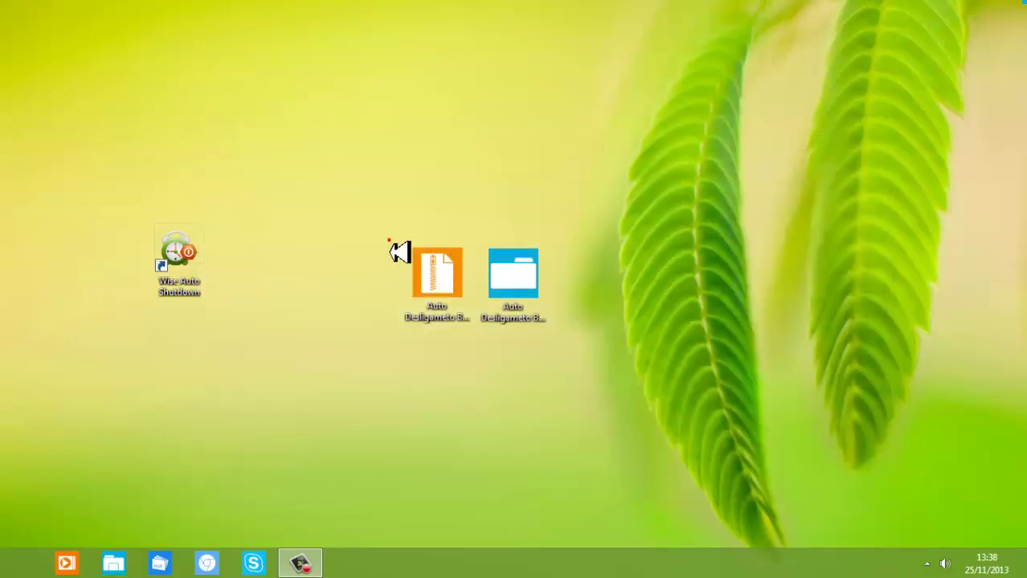
{"action": "left_click", "coordinate": [389, 239]}
{"action": "left_click_drag", "start_coordinate": [530, 344], "coordinate": [573, 353]}
{"action": "left_click", "coordinate": [573, 354]}
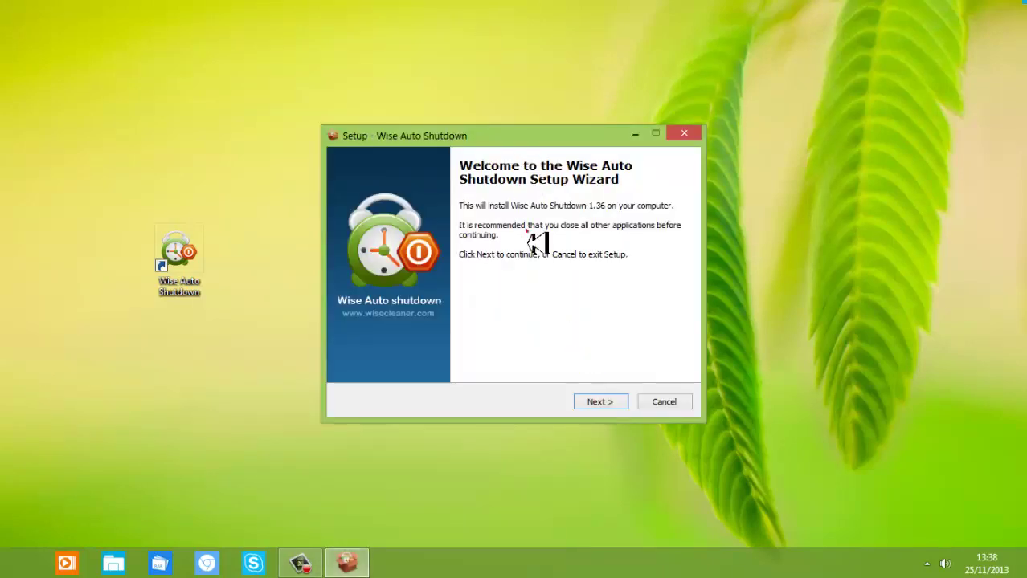
Start the Wise Auto Shutdown setup wizard and accept its license agreement.
{"action": "left_click", "coordinate": [598, 404]}
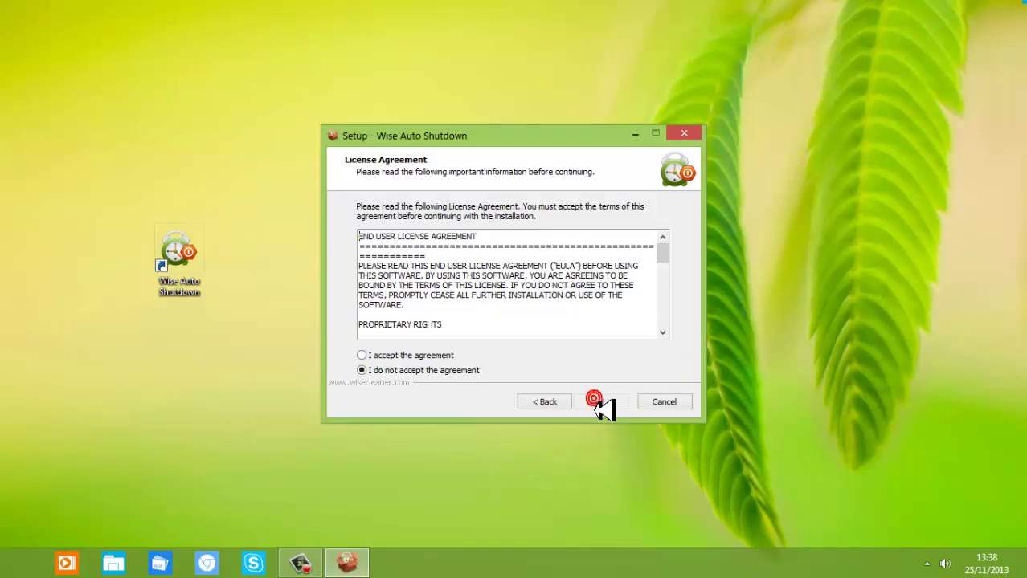
{"action": "left_click", "coordinate": [368, 355]}
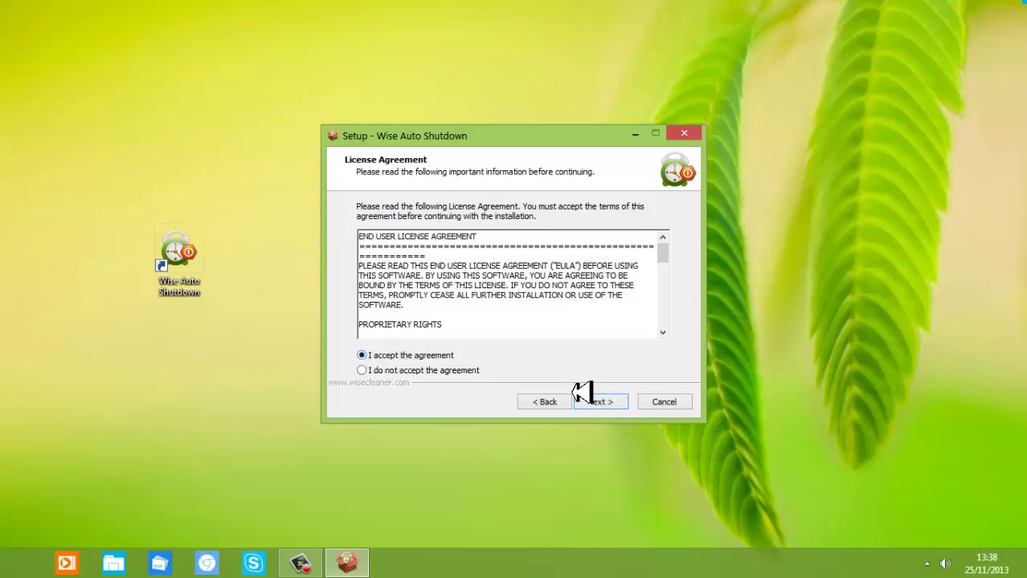
{"action": "left_click", "coordinate": [601, 403]}
Keep C:\Program Files\Wise\Wise Auto Shutdown as the installation folder and continue.
{"action": "left_click", "coordinate": [550, 265]}
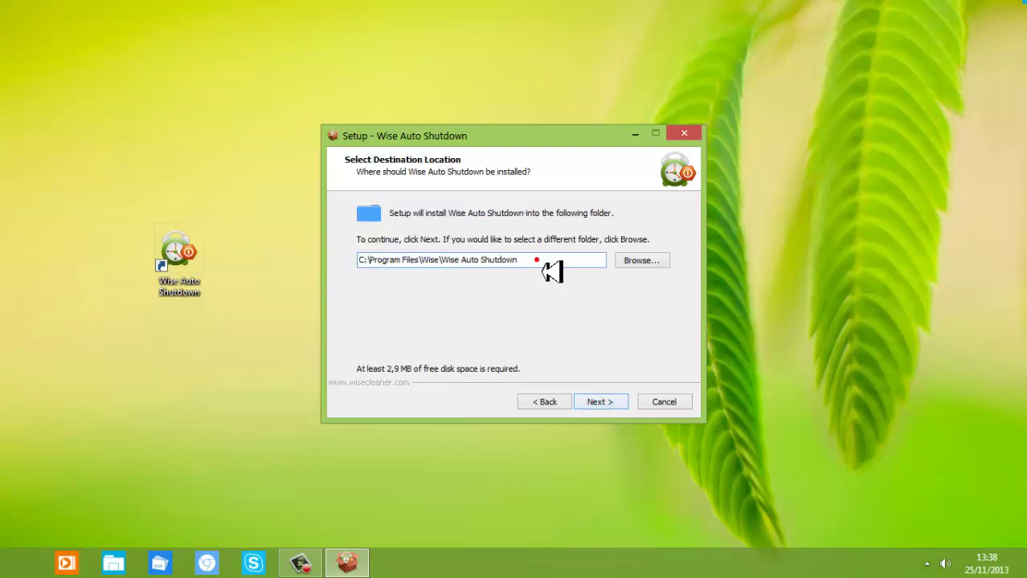
{"action": "left_click_drag", "start_coordinate": [551, 271], "coordinate": [414, 269]}
{"action": "left_click", "coordinate": [550, 257]}
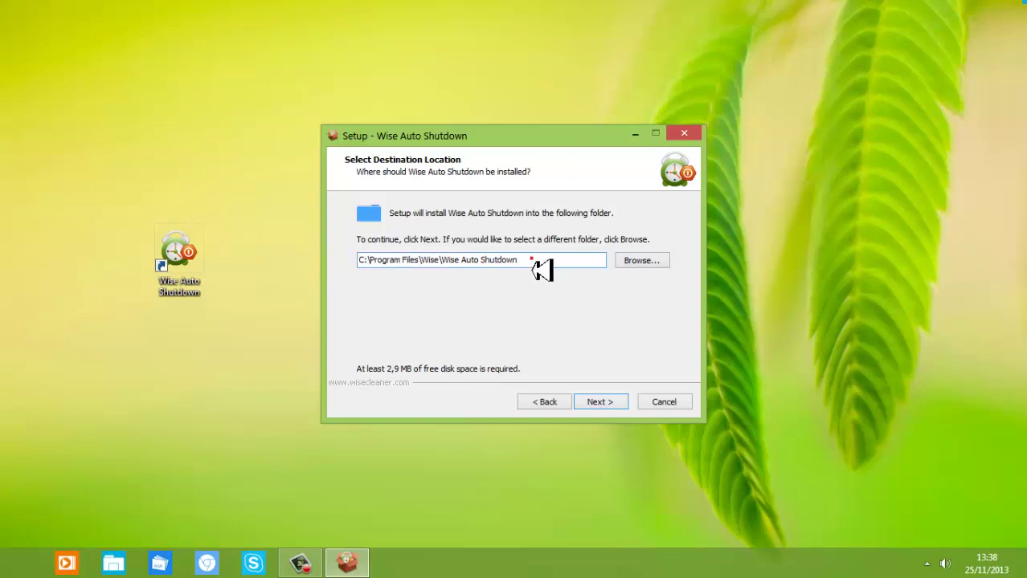
{"action": "left_click", "coordinate": [612, 408]}
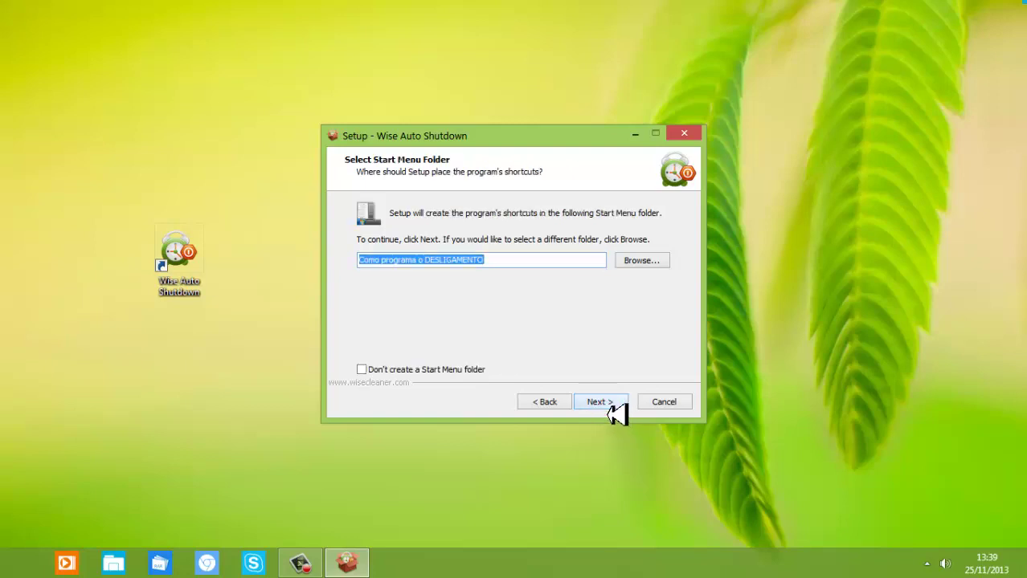
Use "Como programa o DESLIGAMENTO" as the Start Menu folder name and continue to the additional tasks.
{"action": "key", "text": "ctrl+v"}
{"action": "left_click_drag", "start_coordinate": [523, 262], "coordinate": [366, 265]}
{"action": "left_click", "coordinate": [514, 263]}
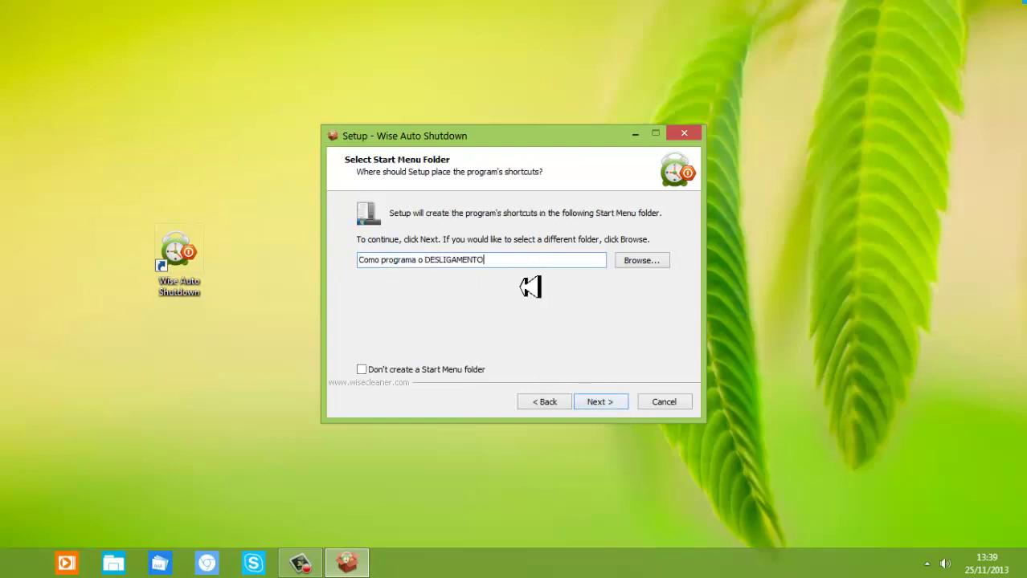
{"action": "left_click", "coordinate": [547, 316]}
{"action": "left_click", "coordinate": [6, 564]}
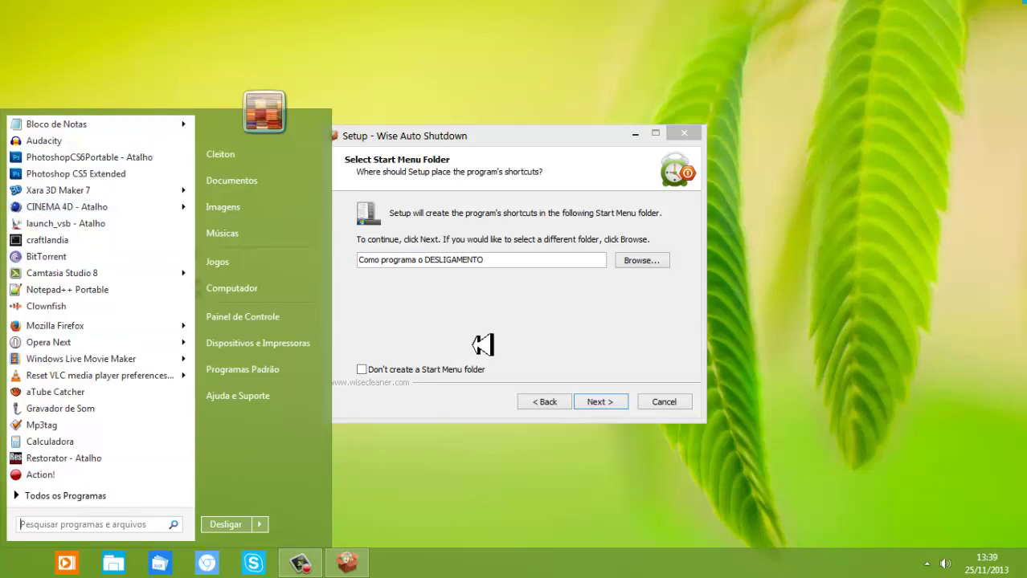
{"action": "left_click", "coordinate": [472, 336]}
{"action": "left_click", "coordinate": [614, 403]}
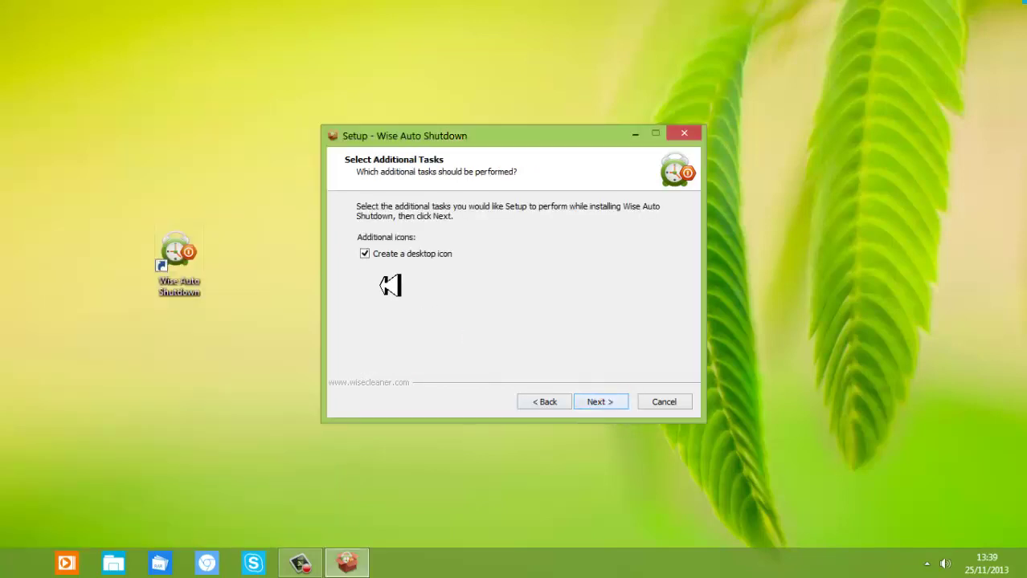
Keep the desktop icon option, then exit the setup wizard without installing.
{"action": "left_click", "coordinate": [610, 408]}
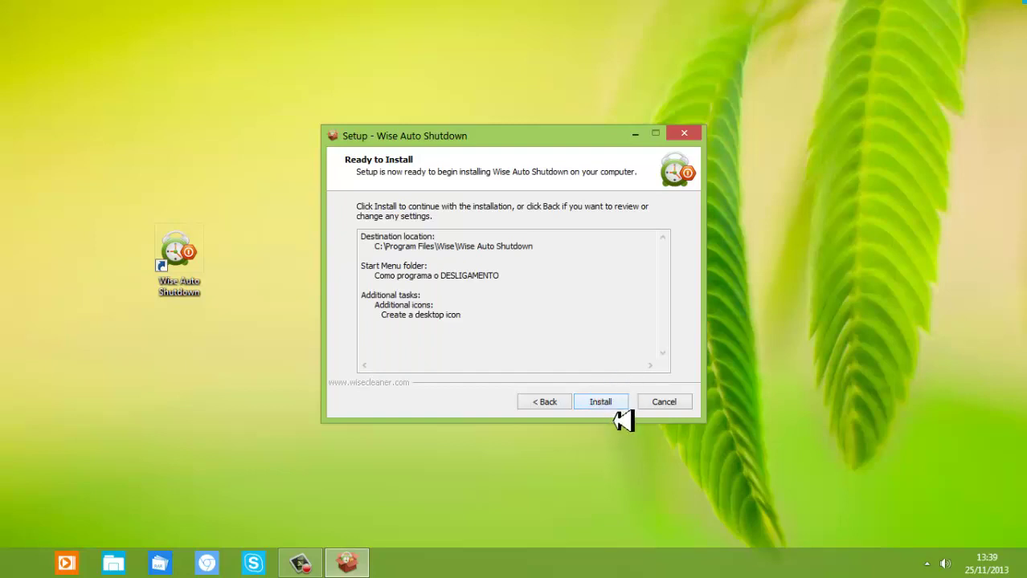
{"action": "left_click", "coordinate": [684, 135]}
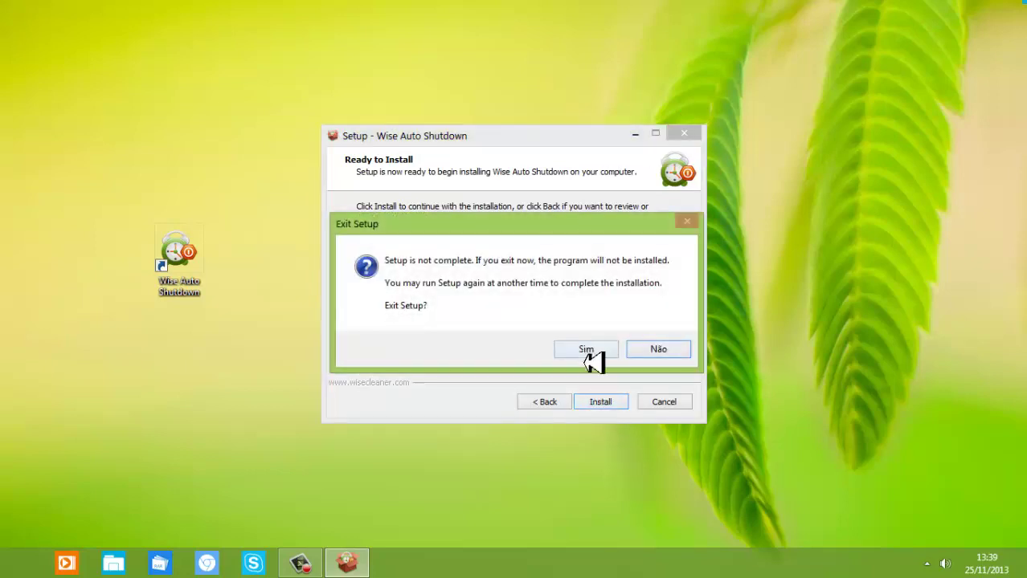
{"action": "left_click", "coordinate": [584, 348]}
Move the Wise Auto Shutdown desktop shortcut beside the Auto Desligameto folder and launch the program.
{"action": "left_click", "coordinate": [181, 256]}
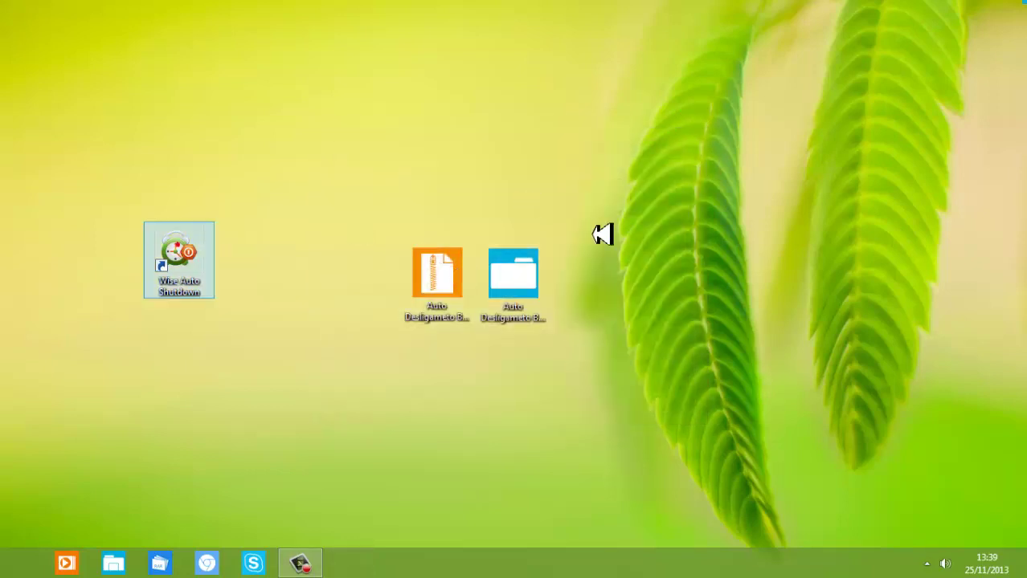
{"action": "left_click_drag", "start_coordinate": [178, 260], "coordinate": [613, 281]}
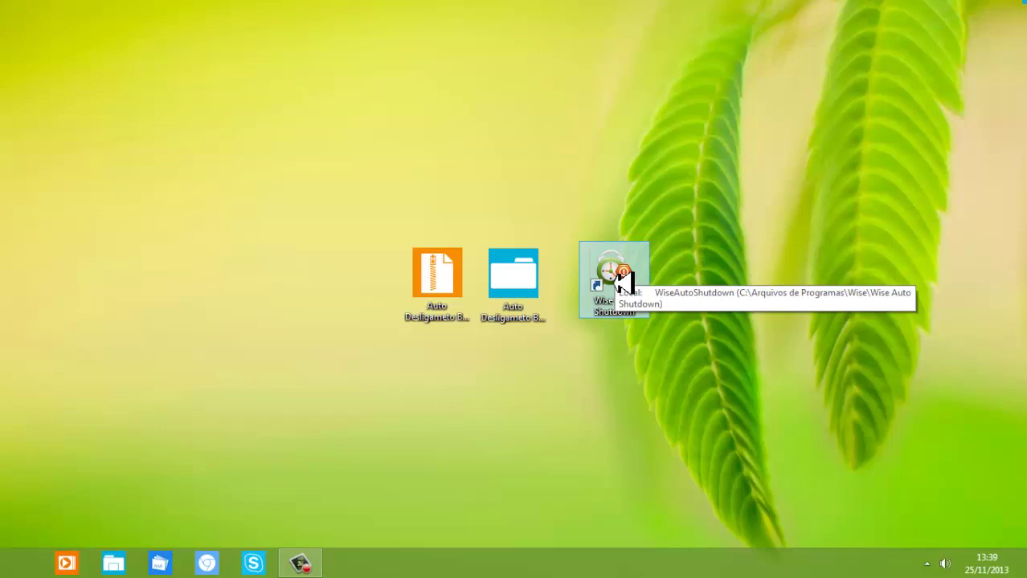
{"action": "double_click", "coordinate": [614, 277]}
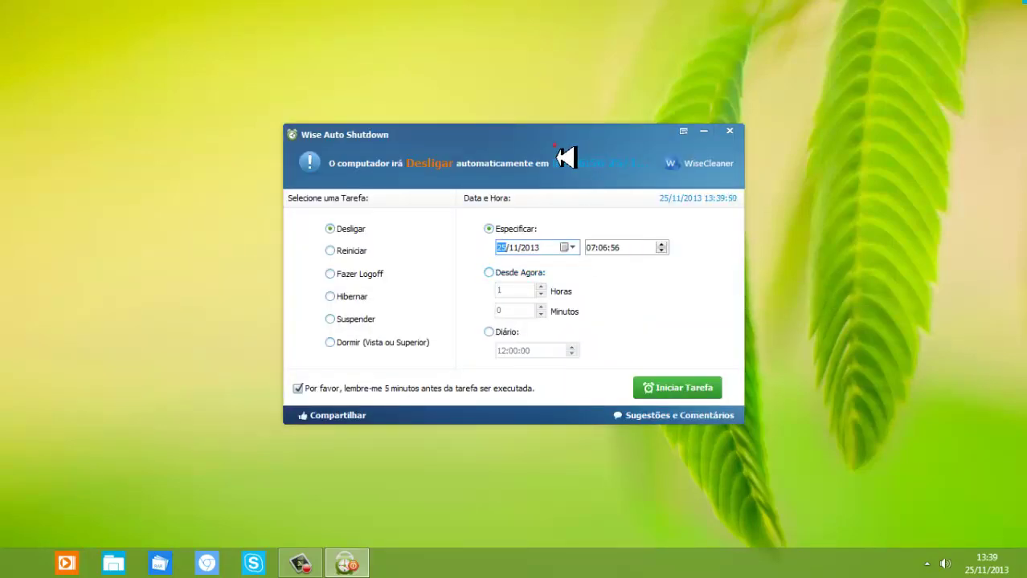
View the interface languages available in Wise Auto Shutdown without changing the selected one.
{"action": "left_click_drag", "start_coordinate": [557, 153], "coordinate": [588, 170]}
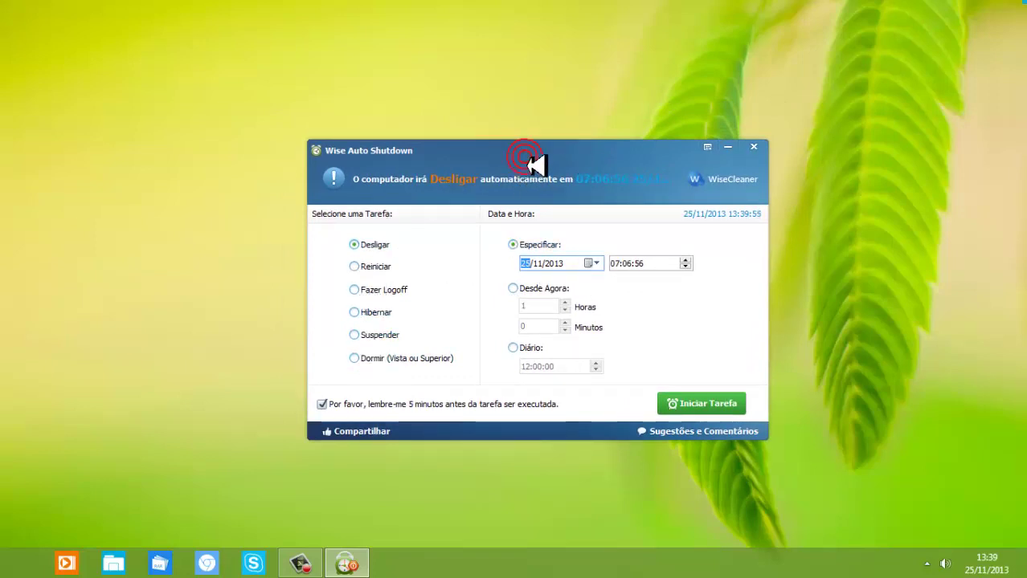
{"action": "left_click", "coordinate": [707, 149]}
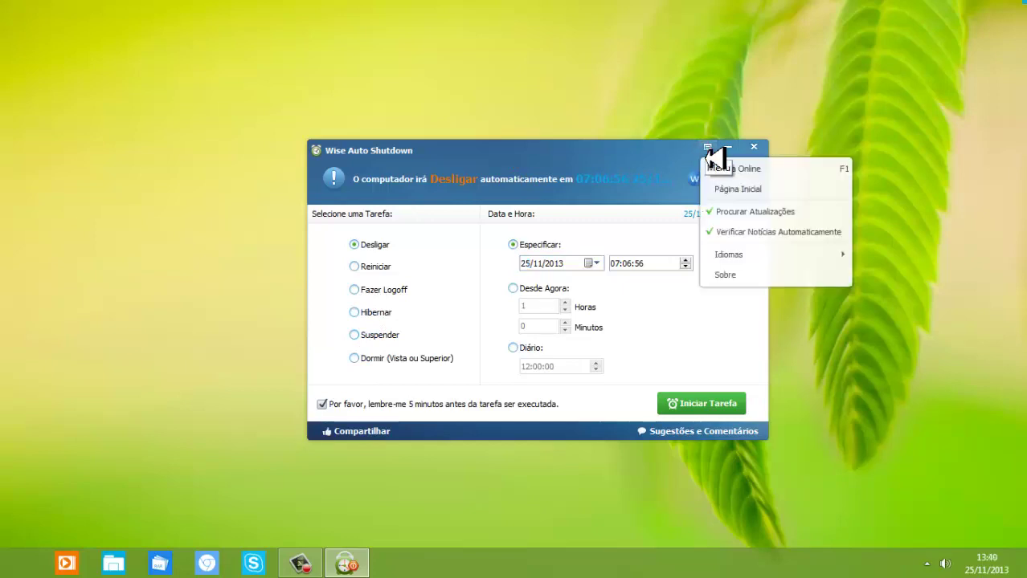
{"action": "mouse_move", "coordinate": [727, 257]}
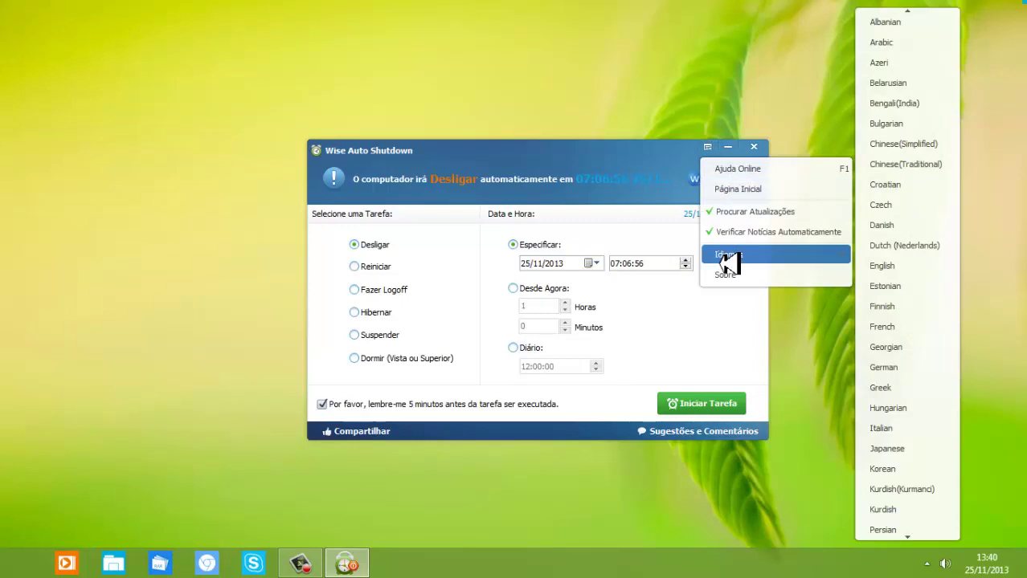
{"action": "scroll", "coordinate": [917, 271], "scroll_direction": "down", "scroll_amount": 4}
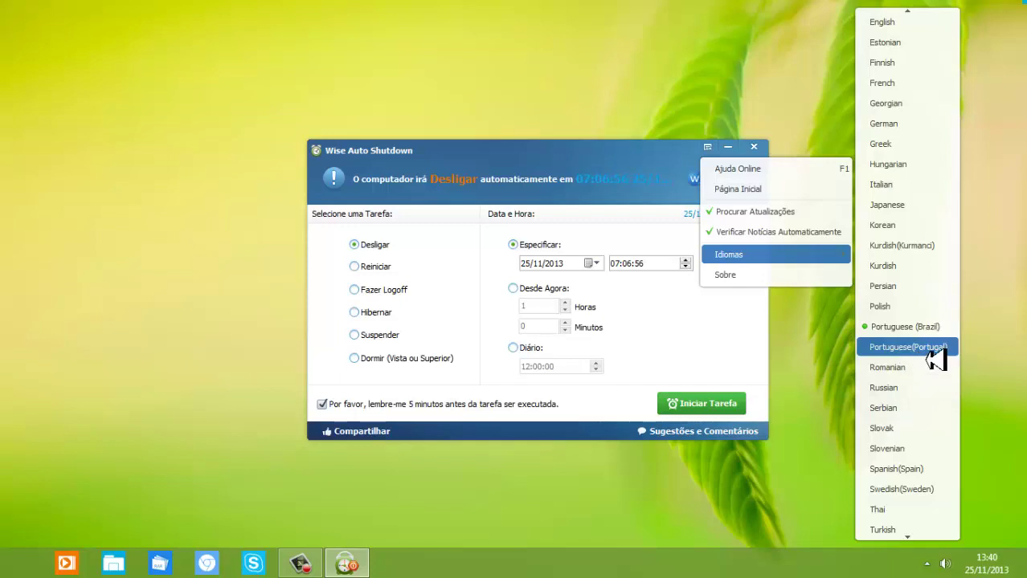
{"action": "left_click", "coordinate": [723, 318]}
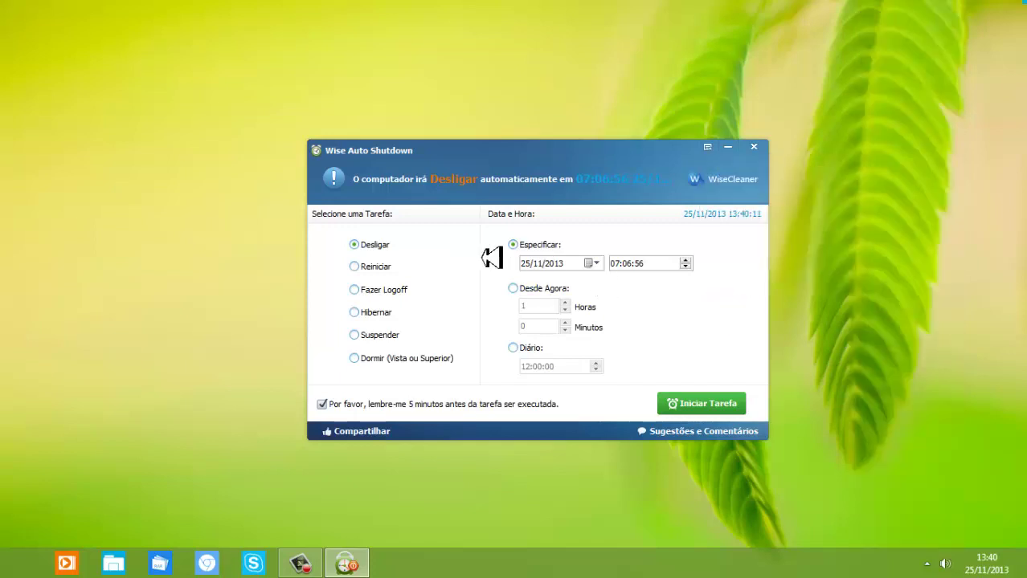
Select Desligar as the task and view the date picker under Especificar.
{"action": "mouse_move", "coordinate": [474, 159]}
{"action": "left_mouse_down"}
{"action": "mouse_move", "coordinate": [488, 132]}
{"action": "mouse_move", "coordinate": [518, 165]}
{"action": "mouse_move", "coordinate": [470, 131]}
{"action": "mouse_move", "coordinate": [455, 160]}
{"action": "mouse_move", "coordinate": [460, 148]}
{"action": "left_mouse_up"}
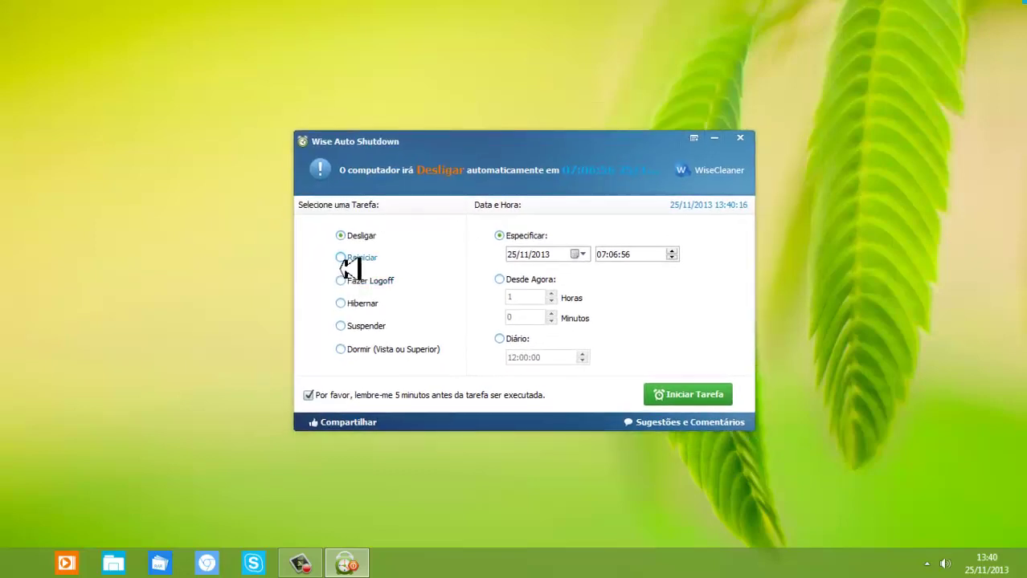
{"action": "left_click", "coordinate": [352, 236]}
{"action": "left_click", "coordinate": [581, 253]}
{"action": "left_click", "coordinate": [582, 254]}
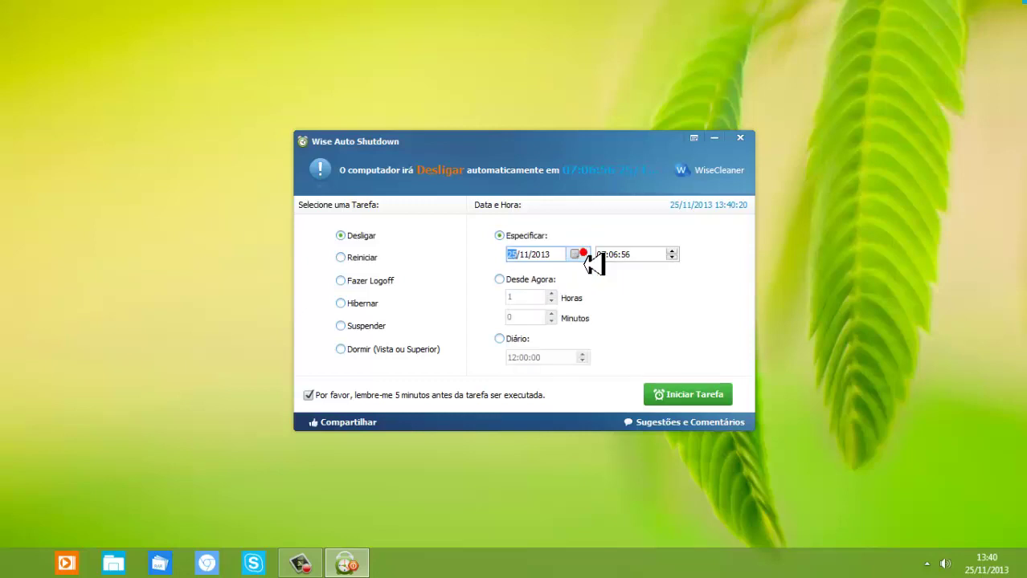
Examine the date and time fields under Especificar, including the date calendar, without changing either value.
{"action": "left_click", "coordinate": [655, 256]}
{"action": "left_click", "coordinate": [547, 255]}
{"action": "left_click", "coordinate": [582, 253]}
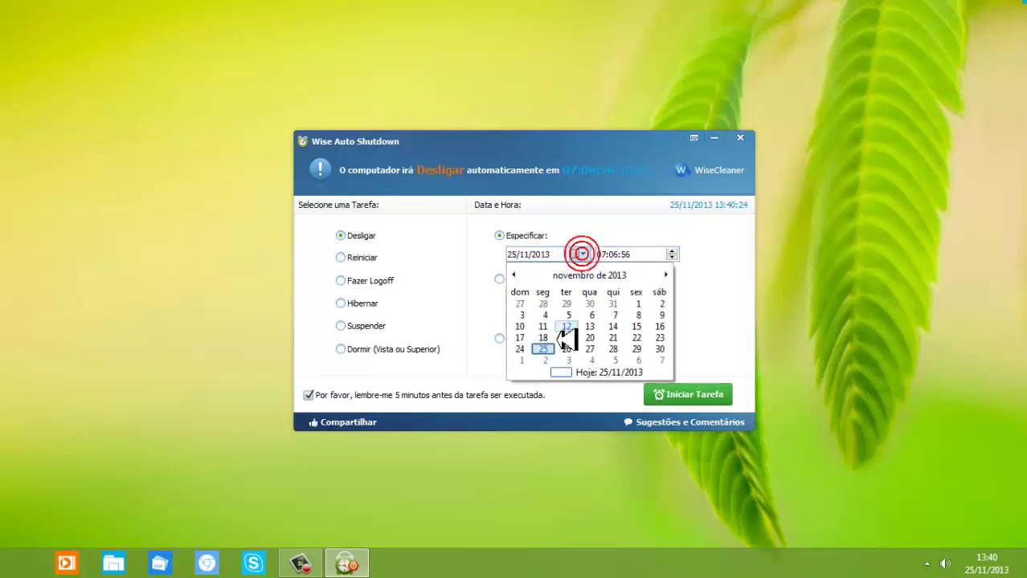
{"action": "left_click", "coordinate": [696, 274]}
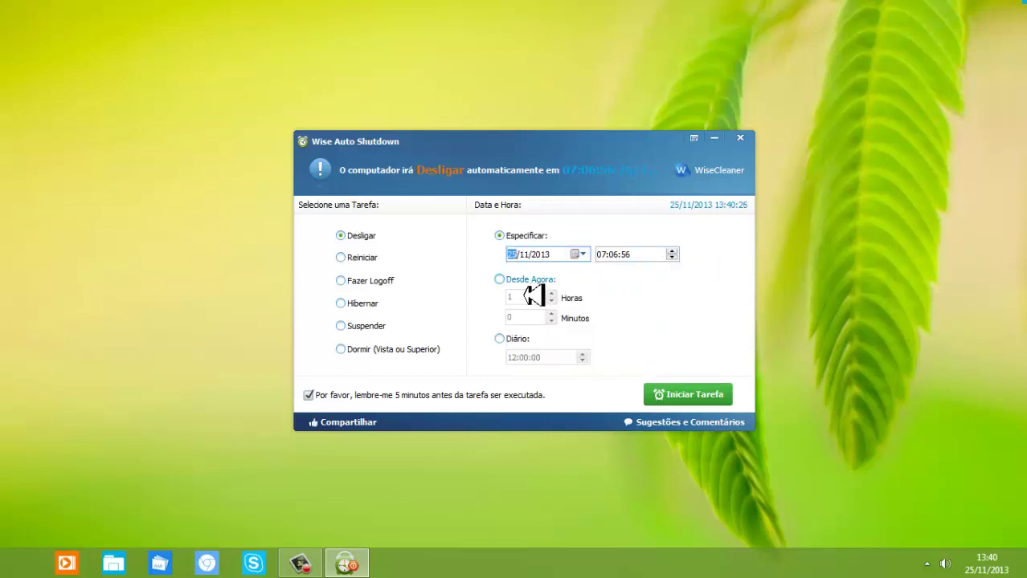
Schedule the shutdown with Desde Agora, setting it to 0 hours and 30 minutes from now.
{"action": "left_click", "coordinate": [499, 280]}
{"action": "double_click", "coordinate": [515, 296]}
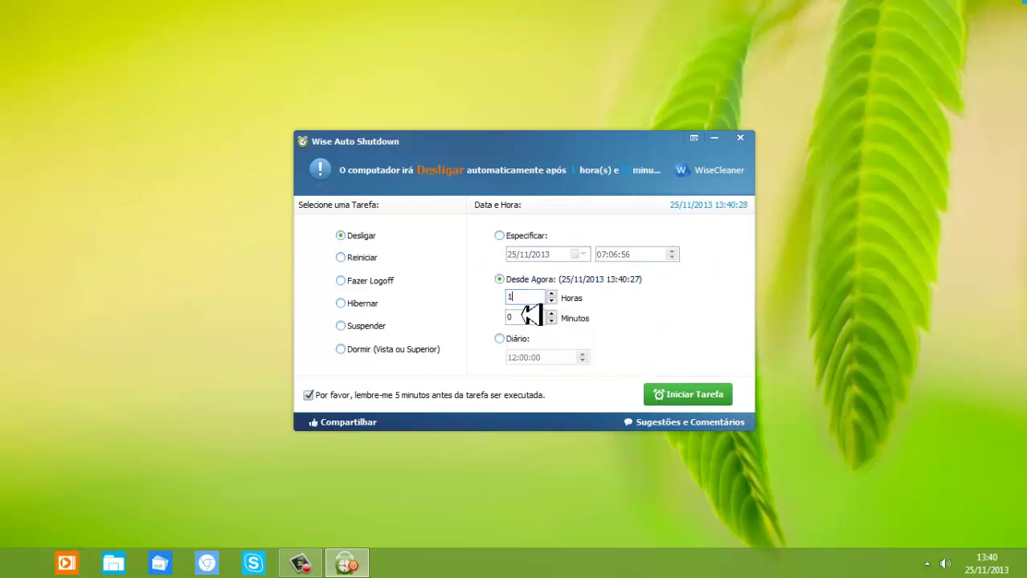
{"action": "type", "text": "0"}
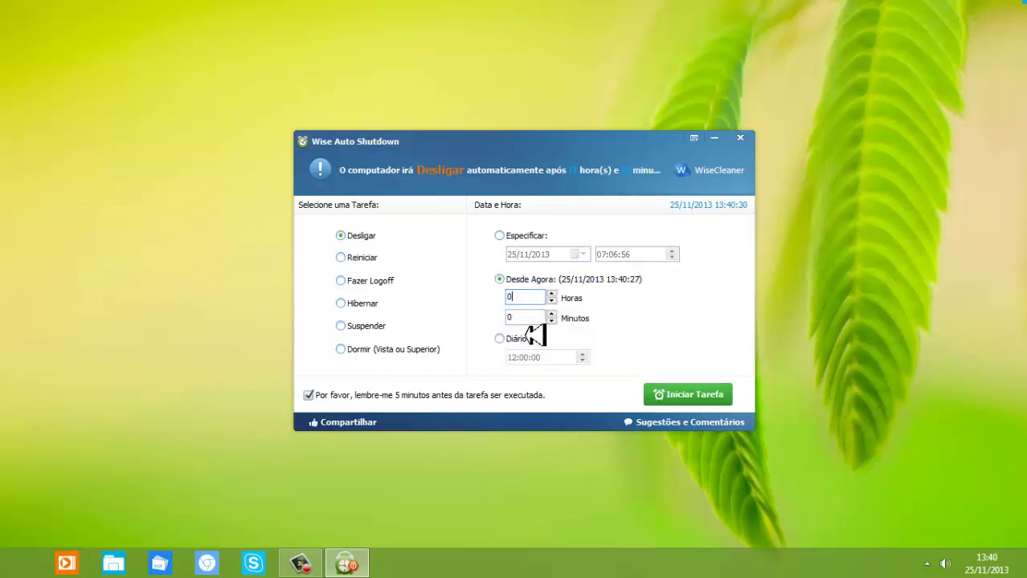
{"action": "key", "text": "Tab"}
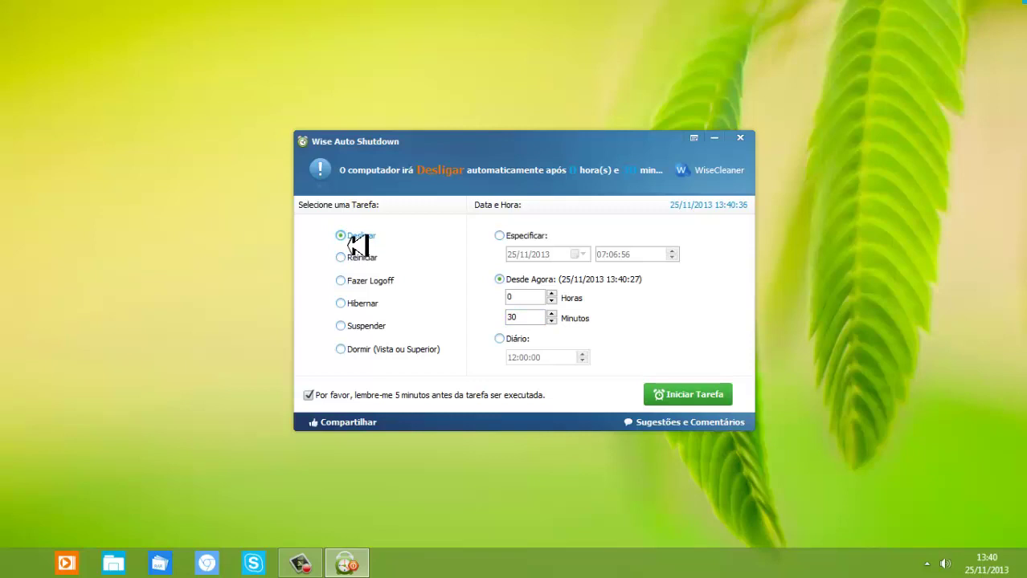
{"action": "left_click", "coordinate": [500, 279]}
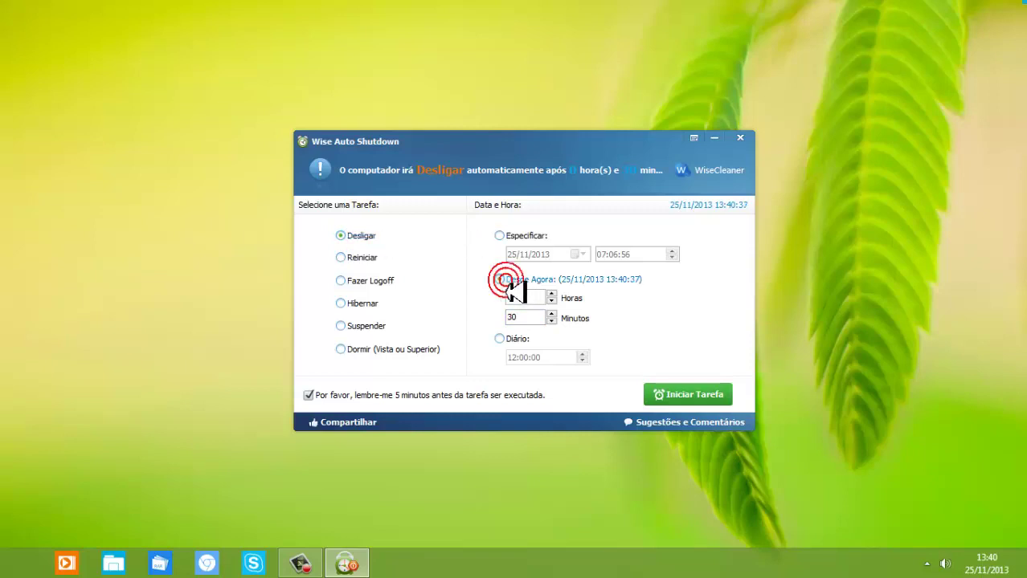
Start the shutdown task, confirm it, and acknowledge the notice about running in the background.
{"action": "left_click", "coordinate": [689, 395]}
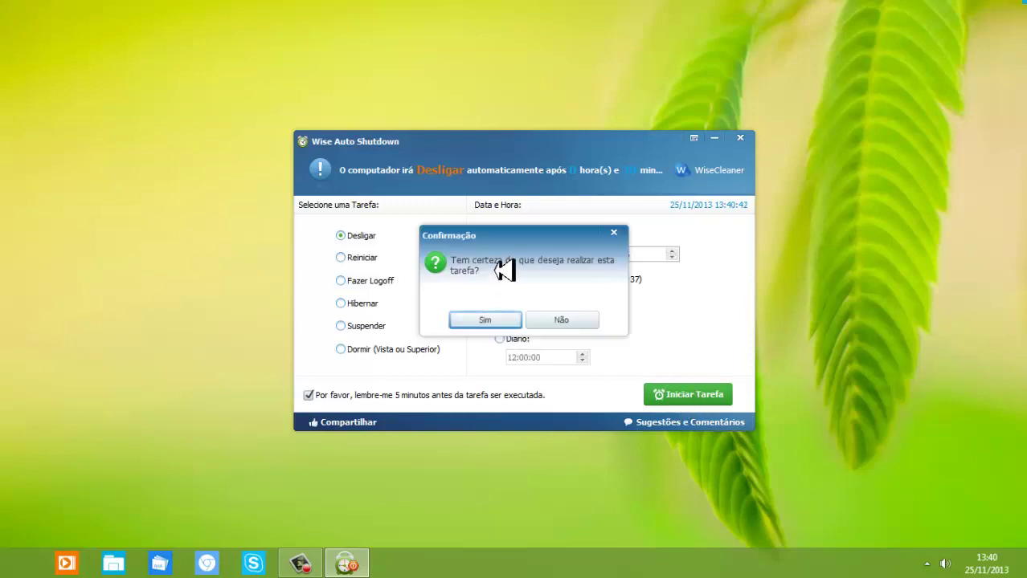
{"action": "left_click", "coordinate": [487, 321]}
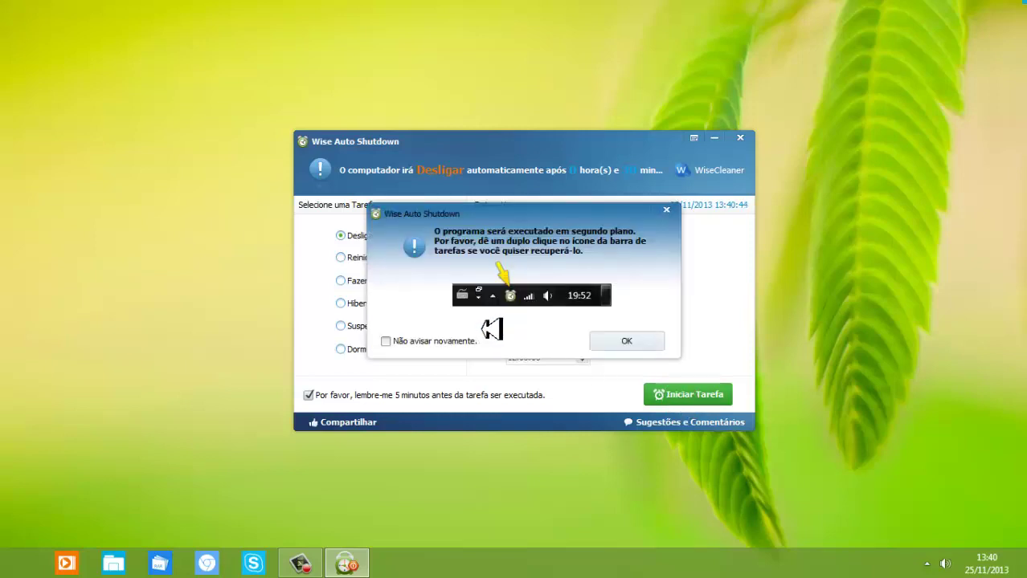
{"action": "left_click", "coordinate": [642, 344]}
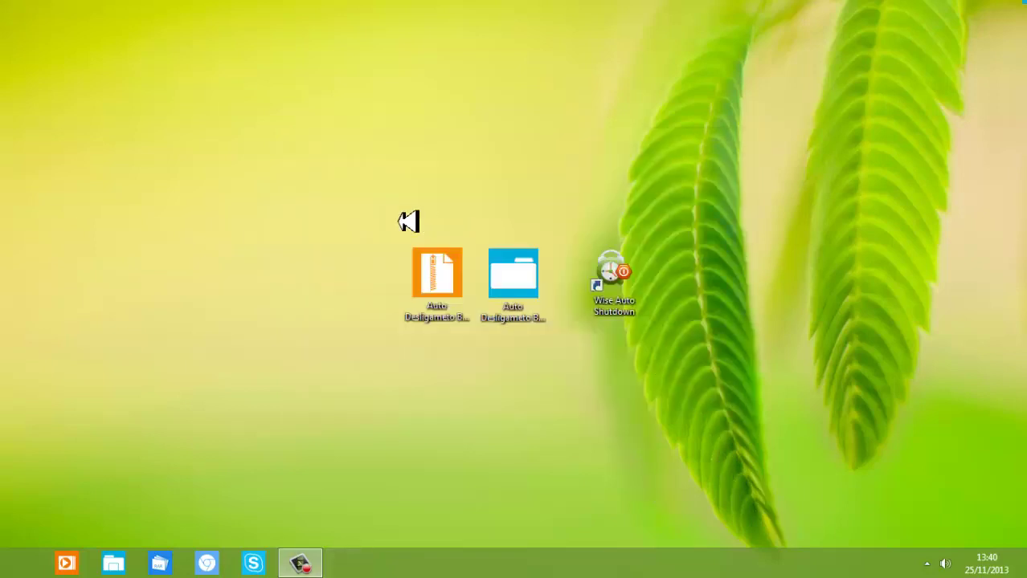
{"action": "left_click_drag", "start_coordinate": [336, 196], "coordinate": [378, 241]}
{"action": "left_click", "coordinate": [363, 233]}
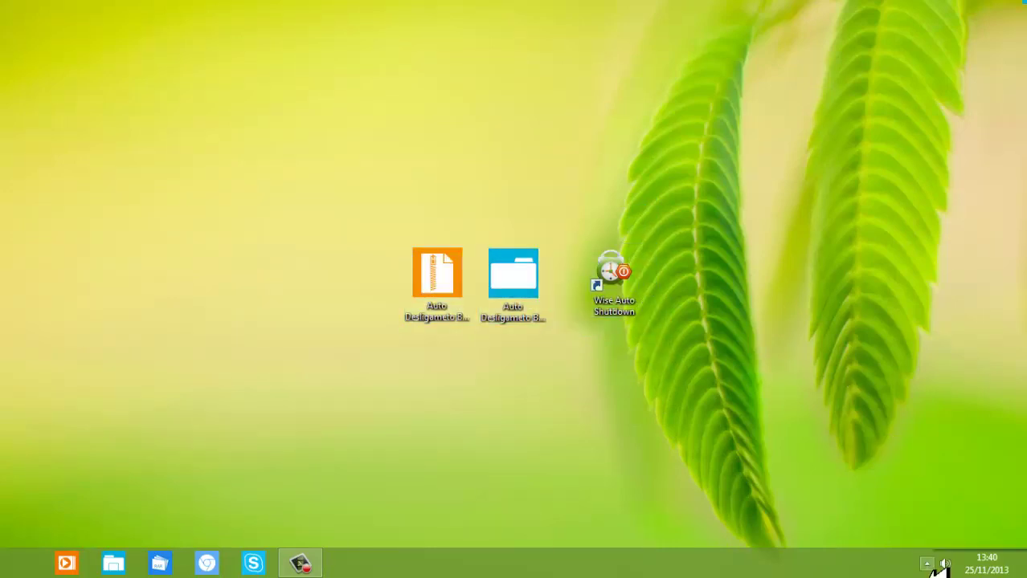
Show Wise Auto Shutdown again from the hidden notification icons and cancel the running shutdown task, confirming the cancellation.
{"action": "left_click", "coordinate": [927, 564]}
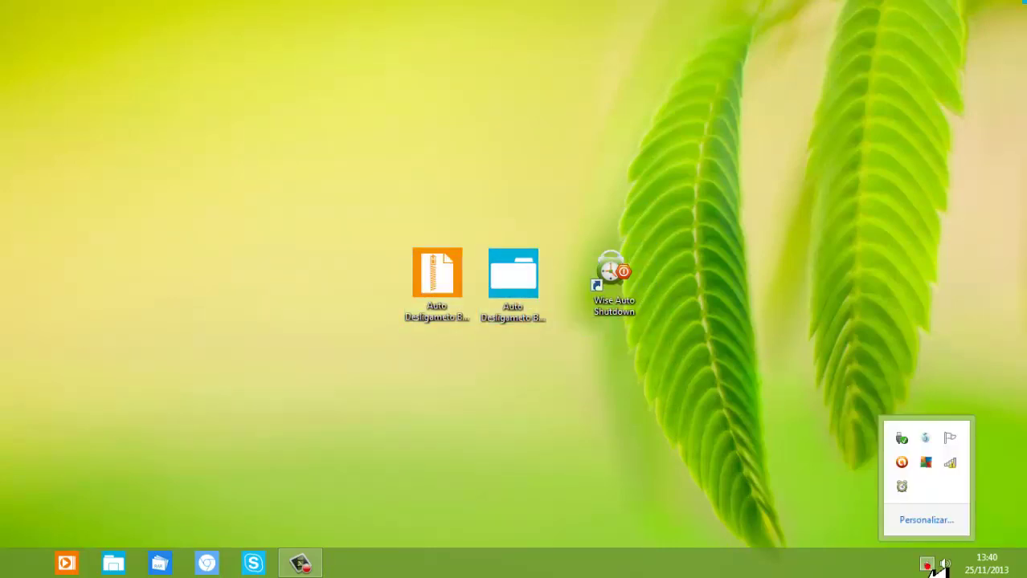
{"action": "right_click", "coordinate": [902, 488]}
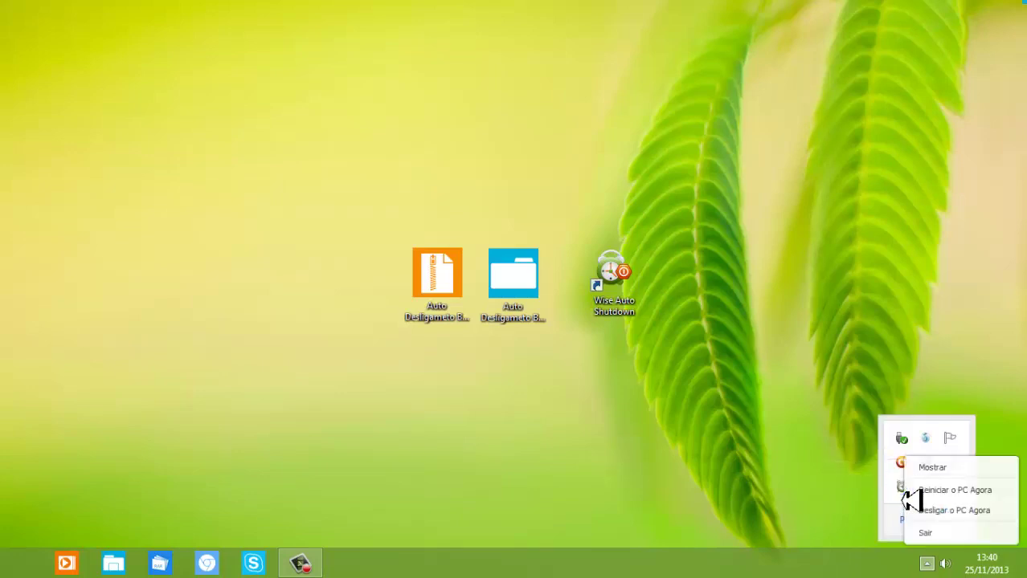
{"action": "left_click", "coordinate": [932, 469]}
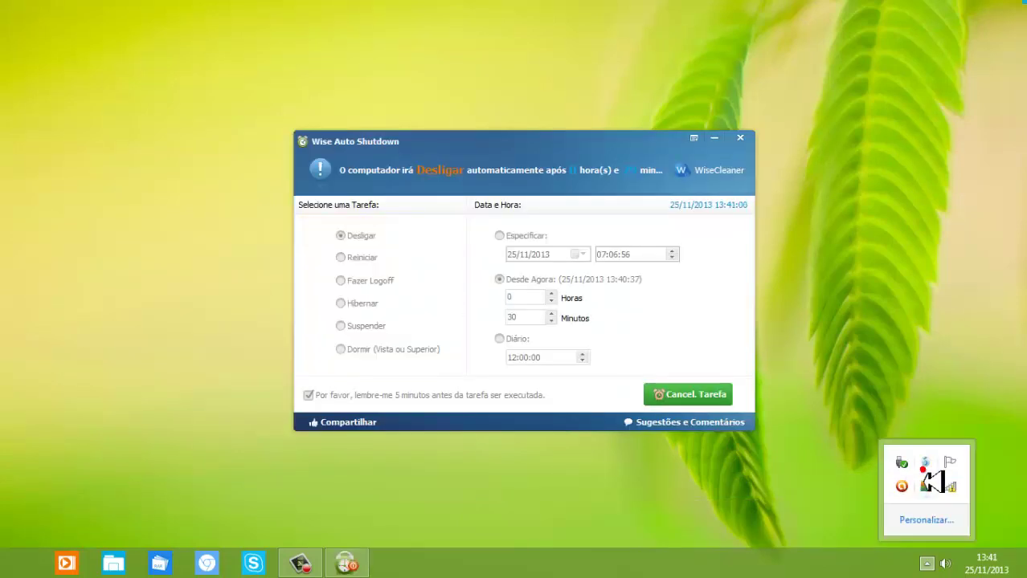
{"action": "left_click", "coordinate": [713, 395]}
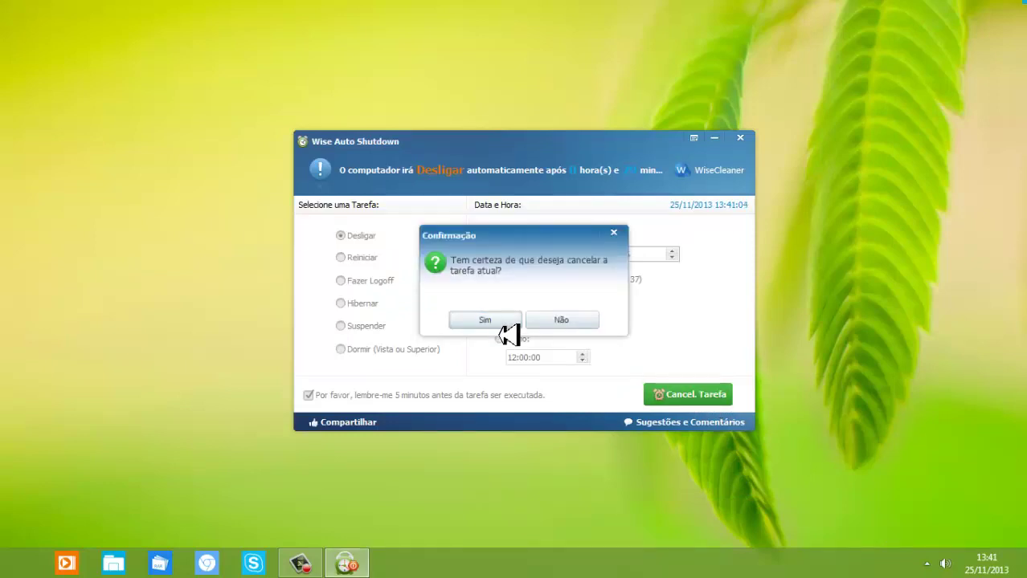
{"action": "left_click", "coordinate": [498, 321]}
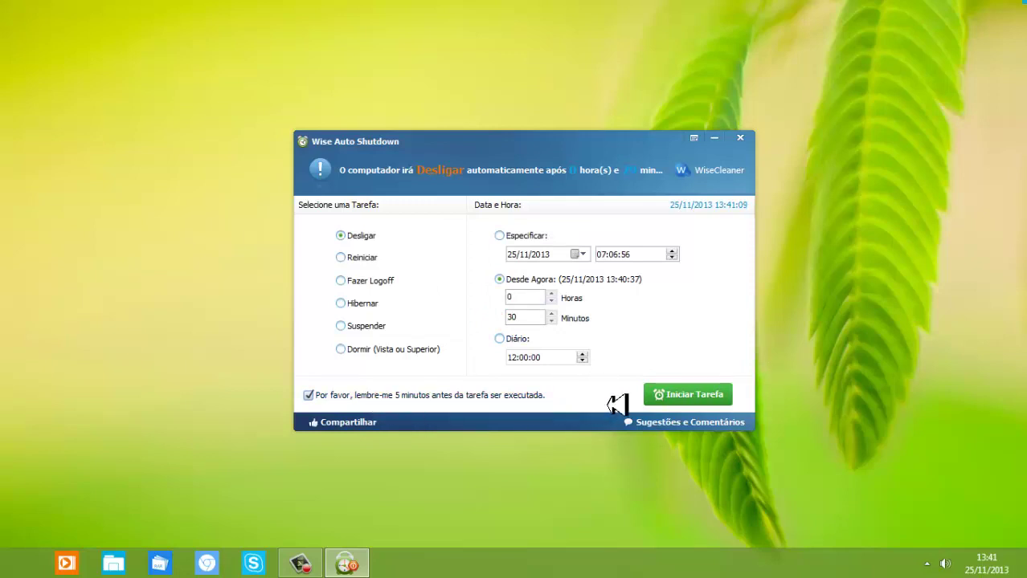
Minimize the program window and move the Auto Desligameto folder closer to the Wise Auto Shutdown shortcut on the desktop.
{"action": "left_click_drag", "start_coordinate": [590, 158], "coordinate": [596, 148]}
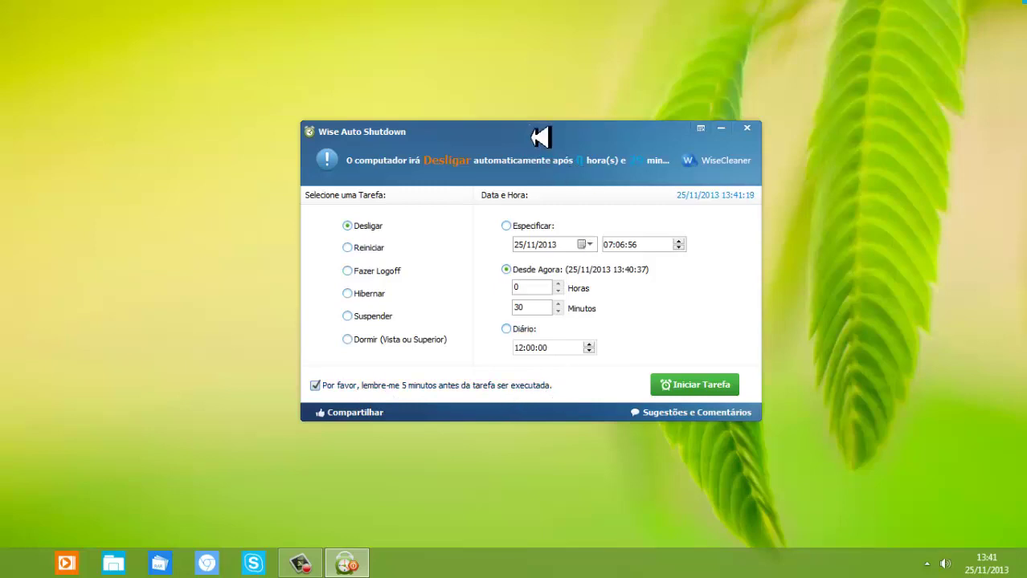
{"action": "left_click_drag", "start_coordinate": [541, 137], "coordinate": [546, 147]}
{"action": "left_click", "coordinate": [728, 139]}
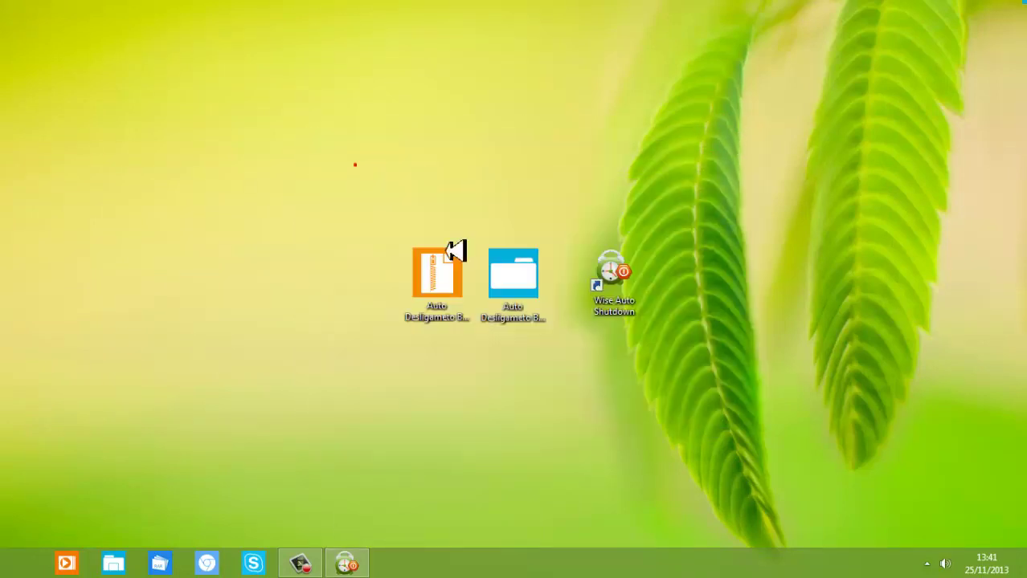
{"action": "left_click_drag", "start_coordinate": [514, 278], "coordinate": [569, 315]}
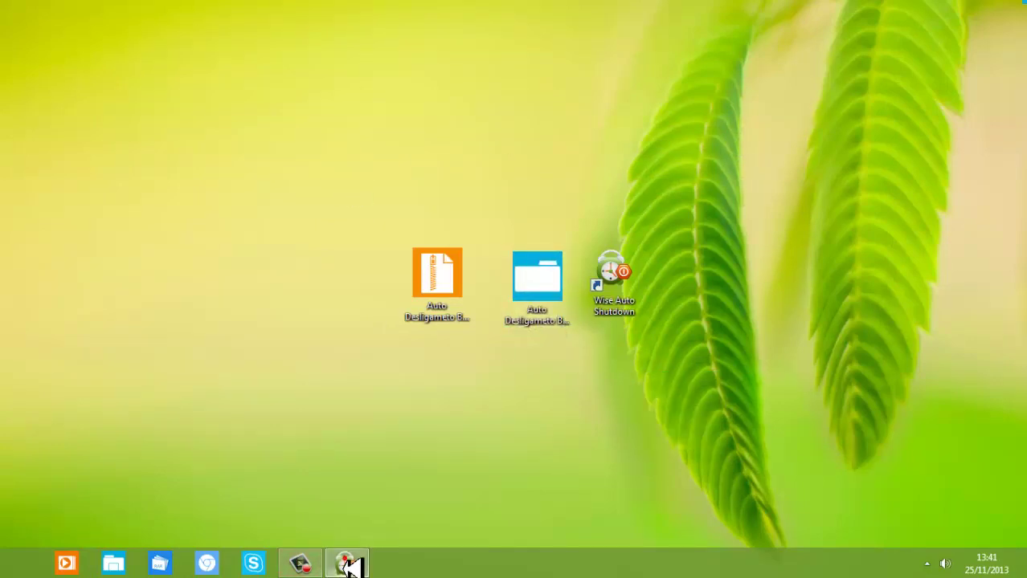
Restore Wise Auto Shutdown, set the Diário shutdown time to 20:00:00, and close the program without starting the task.
{"action": "left_click", "coordinate": [347, 564]}
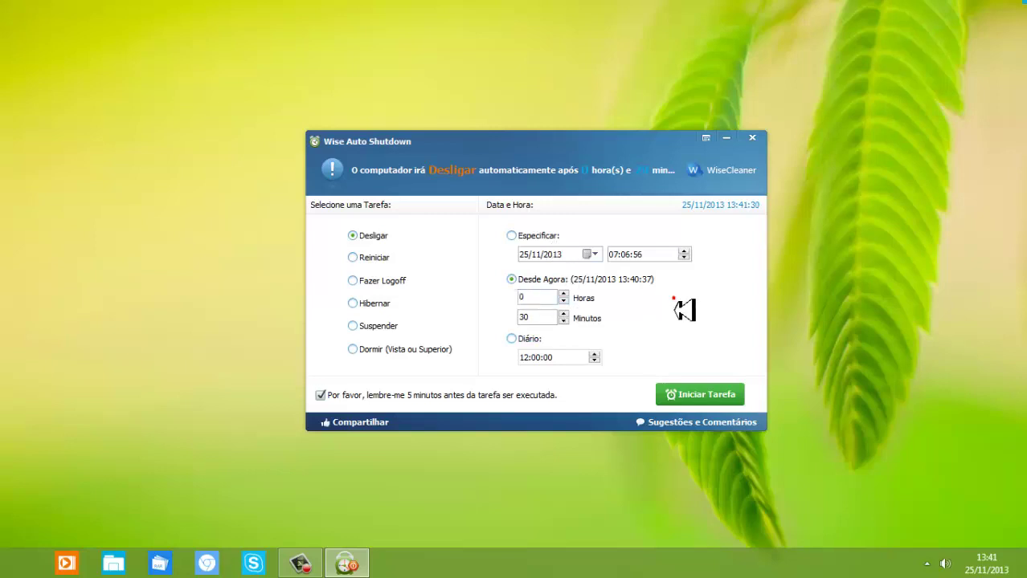
{"action": "left_click", "coordinate": [521, 338]}
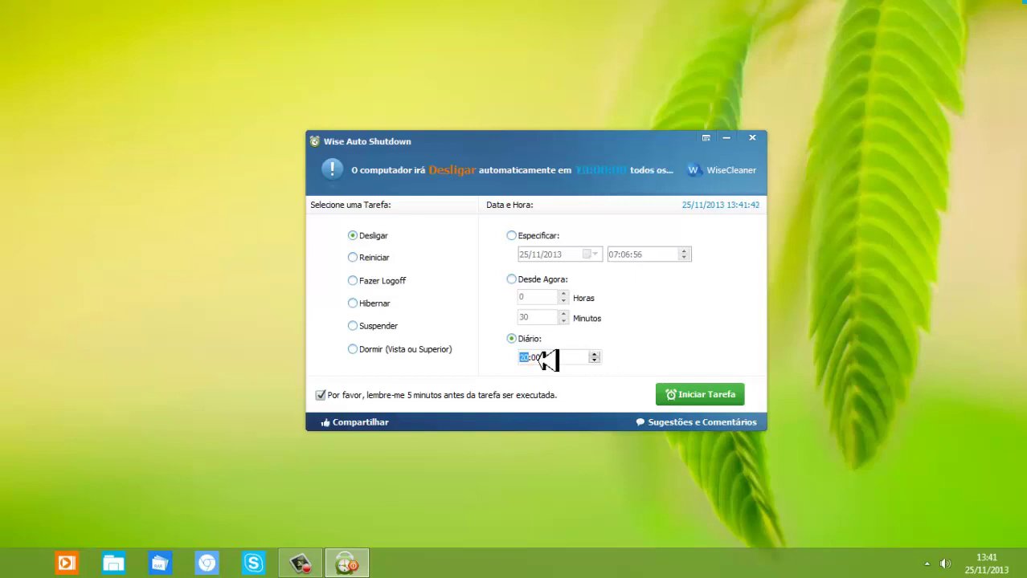
{"action": "left_click", "coordinate": [524, 357]}
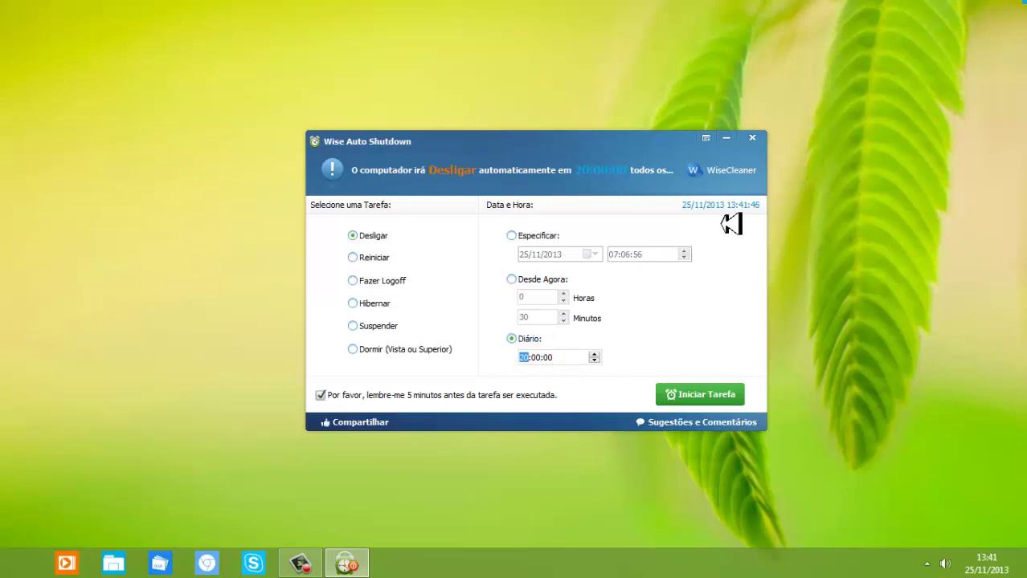
{"action": "left_click", "coordinate": [751, 139]}
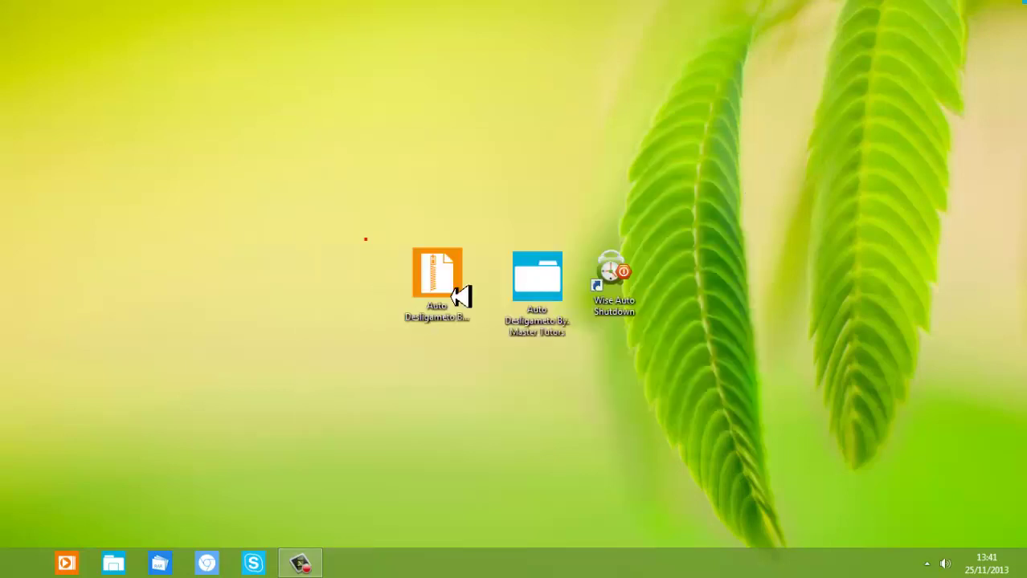
{"action": "left_click_drag", "start_coordinate": [362, 236], "coordinate": [684, 374]}
{"action": "left_click", "coordinate": [683, 374]}
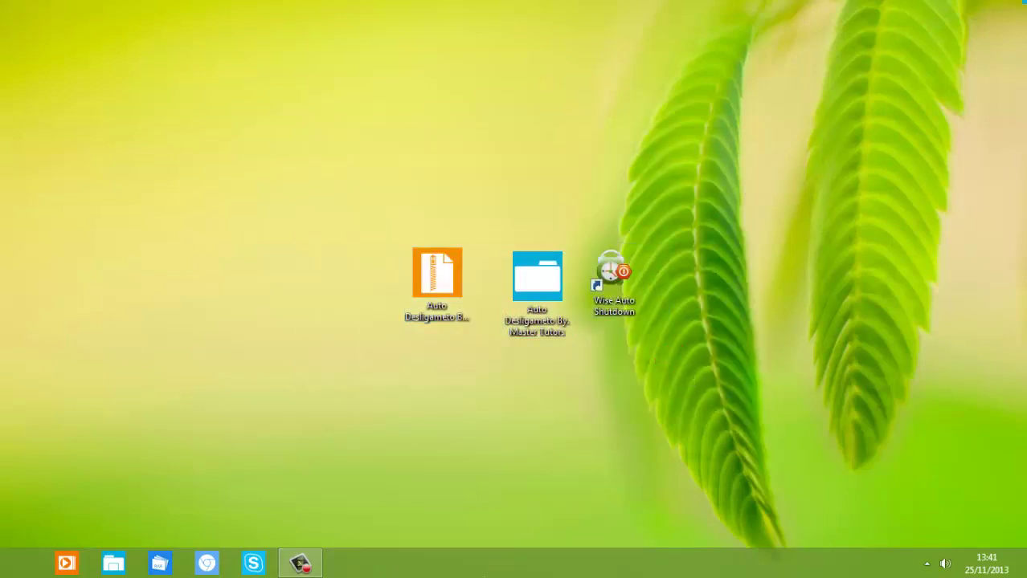